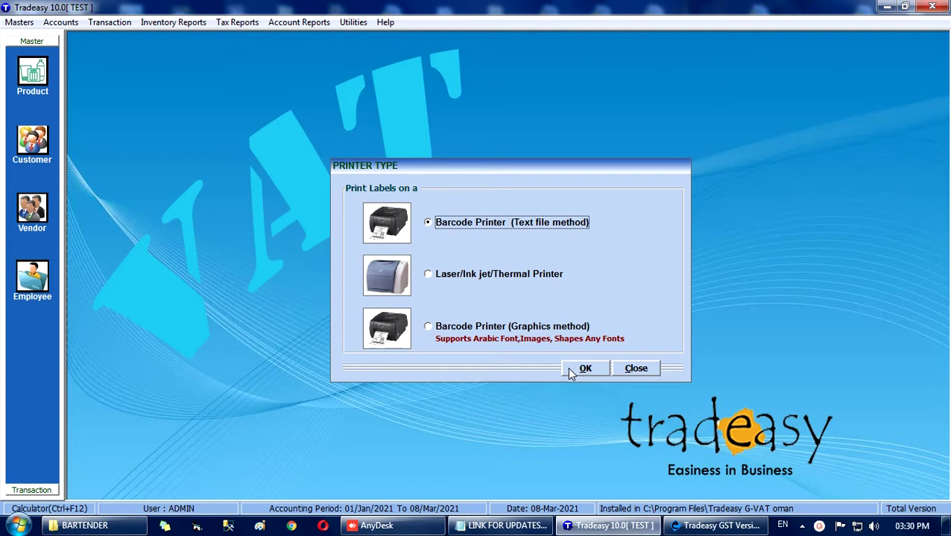
- Open the barcode command file setup for the text file method and load BARTENDERFILE.txt as a new label format
left_click(594, 369)
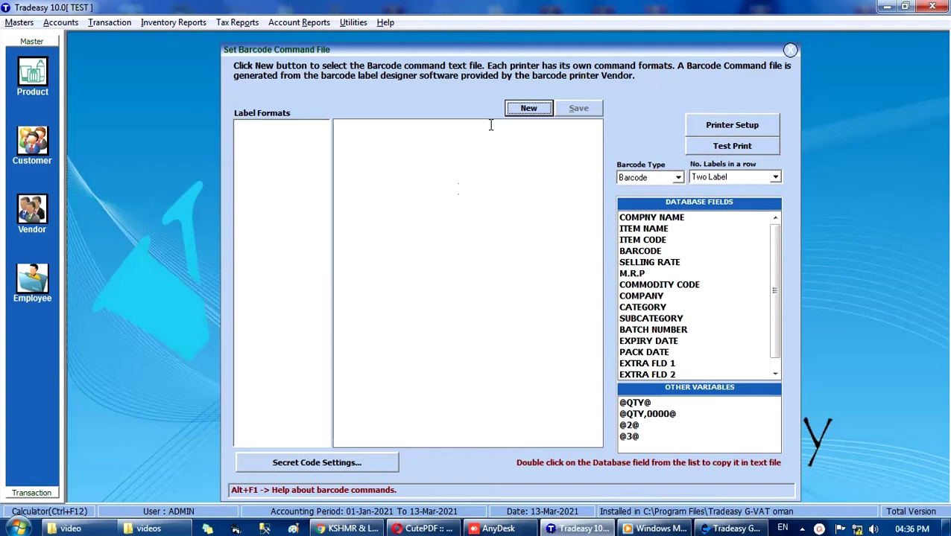
left_click(529, 111)
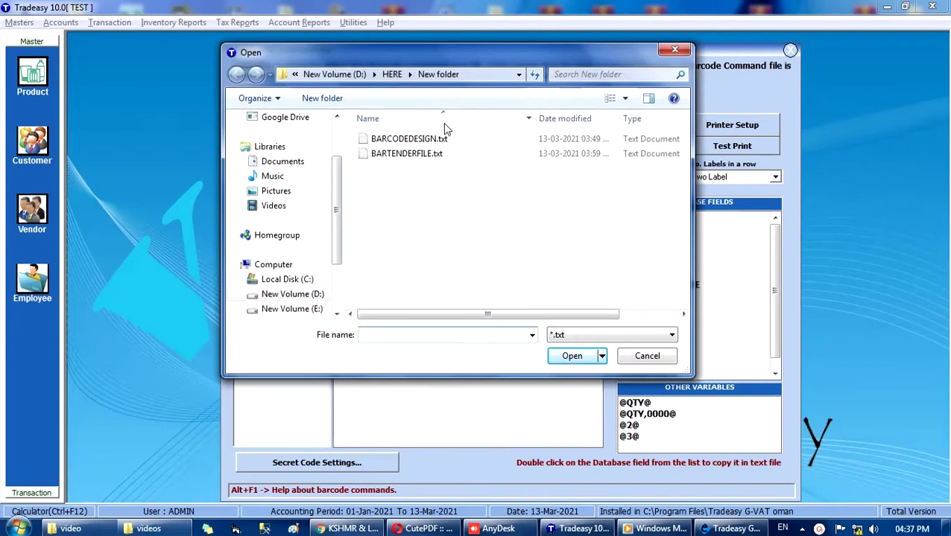
left_click(383, 155)
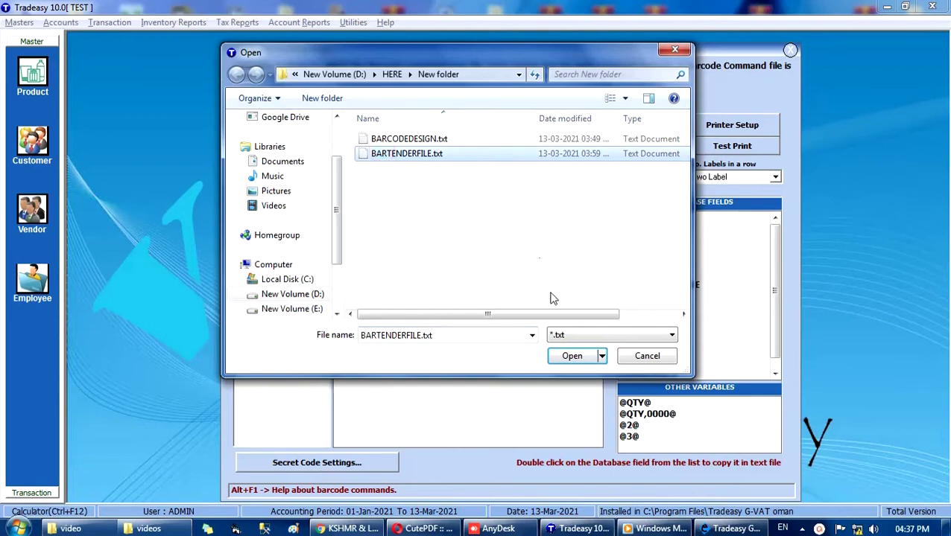
left_click(570, 357)
- Replace the first label's barcode, barcode text, product name, MRP and rate values with the BARCODE, ITEM NAME, M.R.P and SELLING RATE database fields
left_click_drag(486, 251, 535, 255)
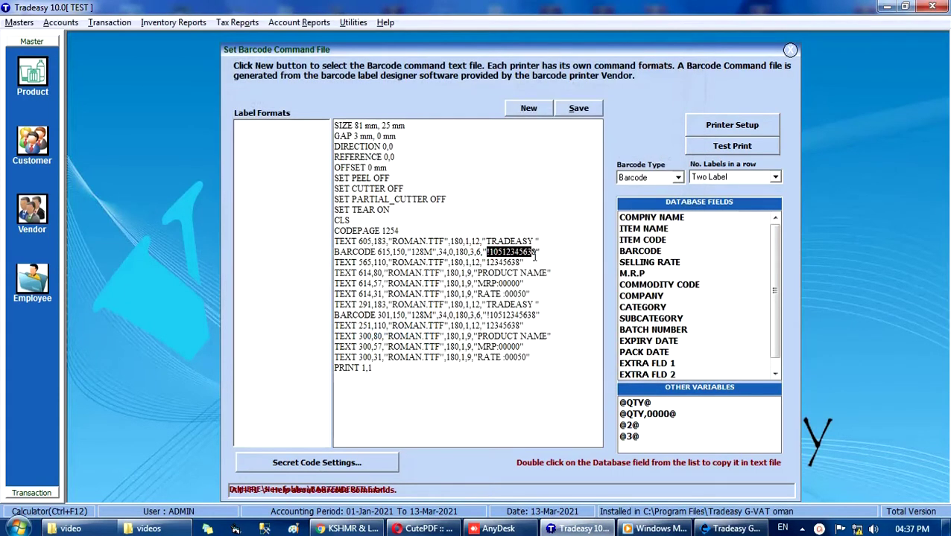
double_click(639, 251)
left_click_drag(487, 263, 520, 346)
double_click(640, 251)
double_click(643, 229)
double_click(648, 274)
double_click(649, 262)
double_click(656, 256)
double_click(654, 252)
double_click(643, 229)
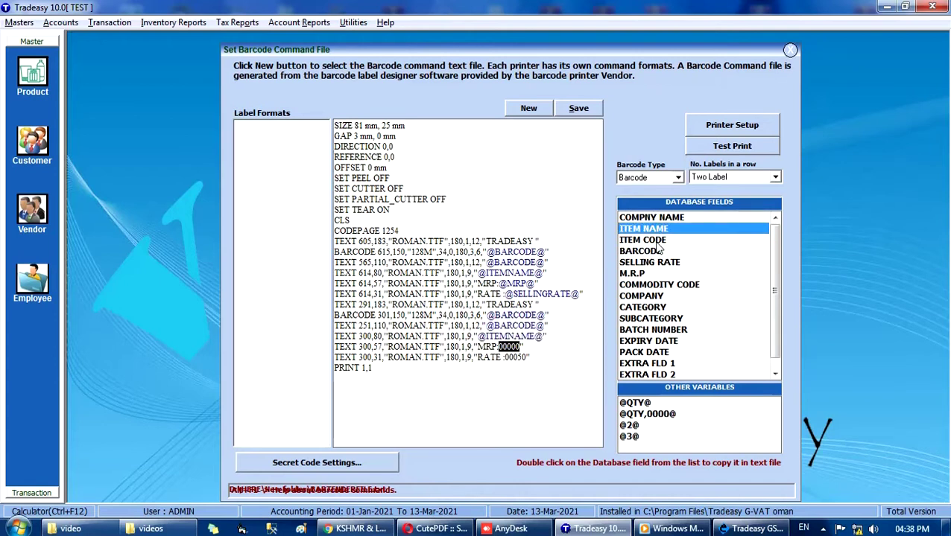
left_click(643, 273)
double_click(644, 273)
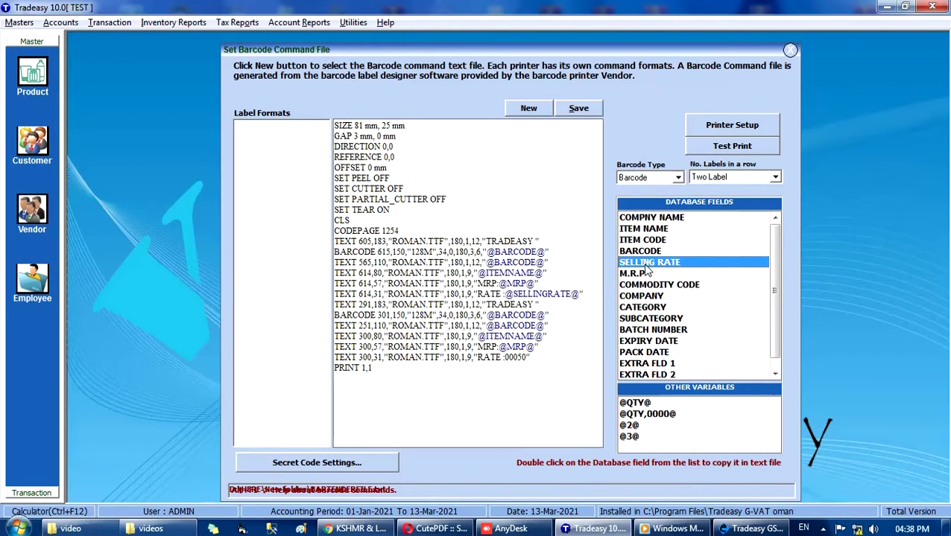
left_click_drag(504, 358, 527, 359)
double_click(640, 268)
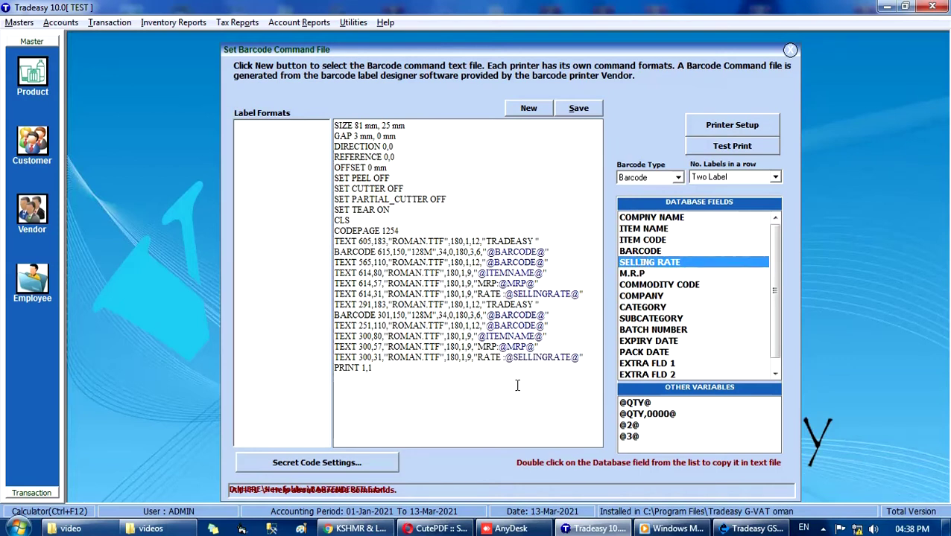
double_click(367, 368)
double_click(635, 403)
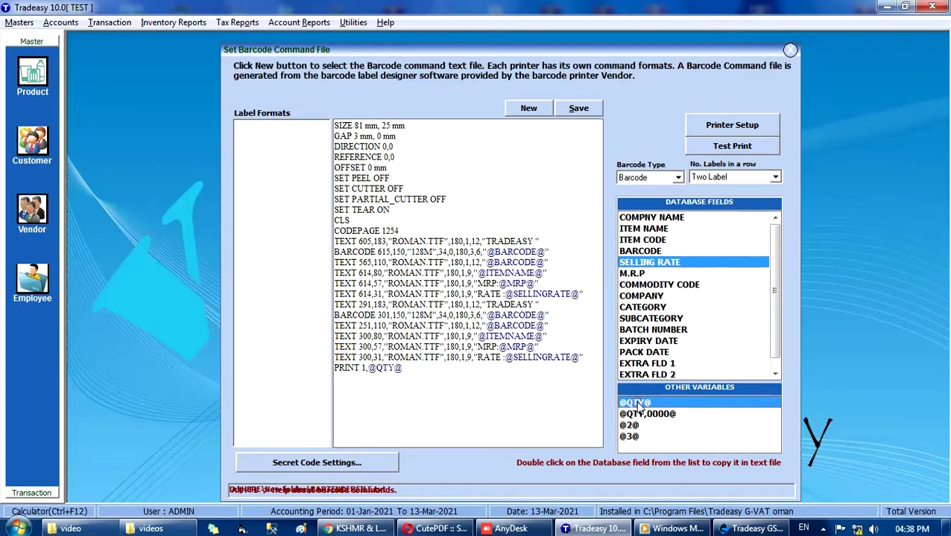
- Save the label format under the name MAIN BARCODE and close the barcode command file window
left_click(578, 108)
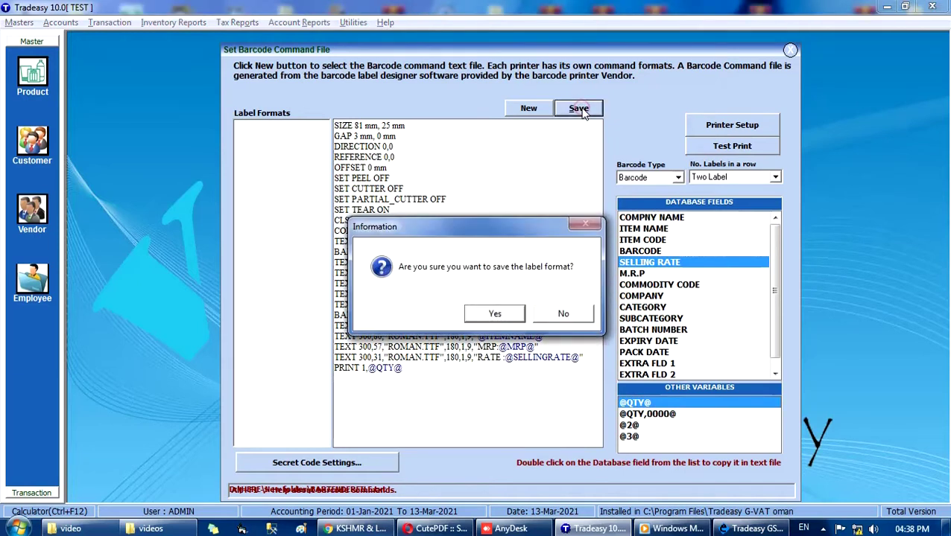
left_click(499, 315)
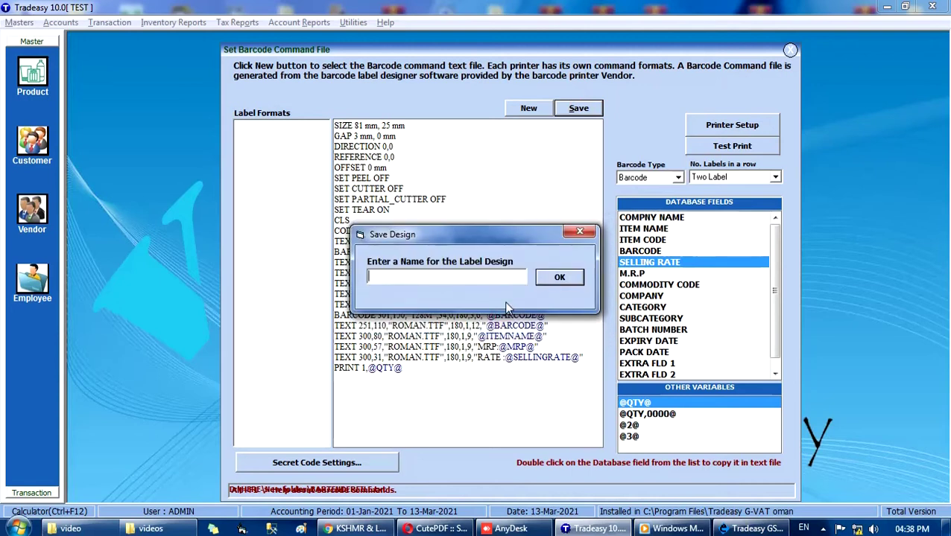
type("MAIN BARCODE")
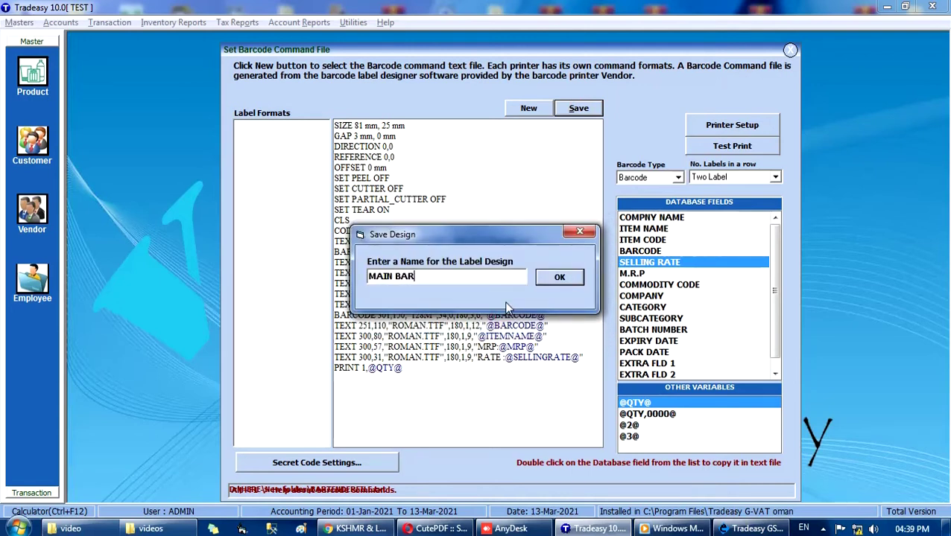
left_click(558, 278)
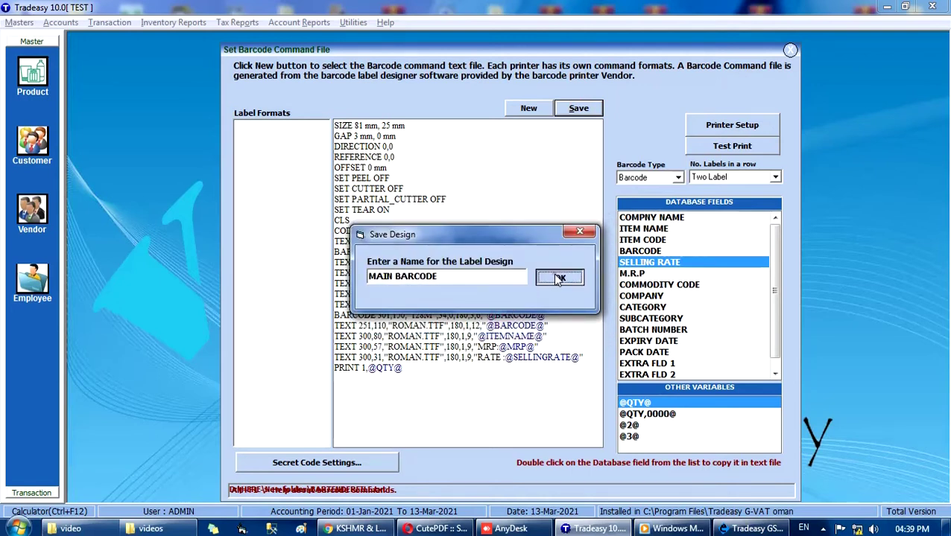
key("Return")
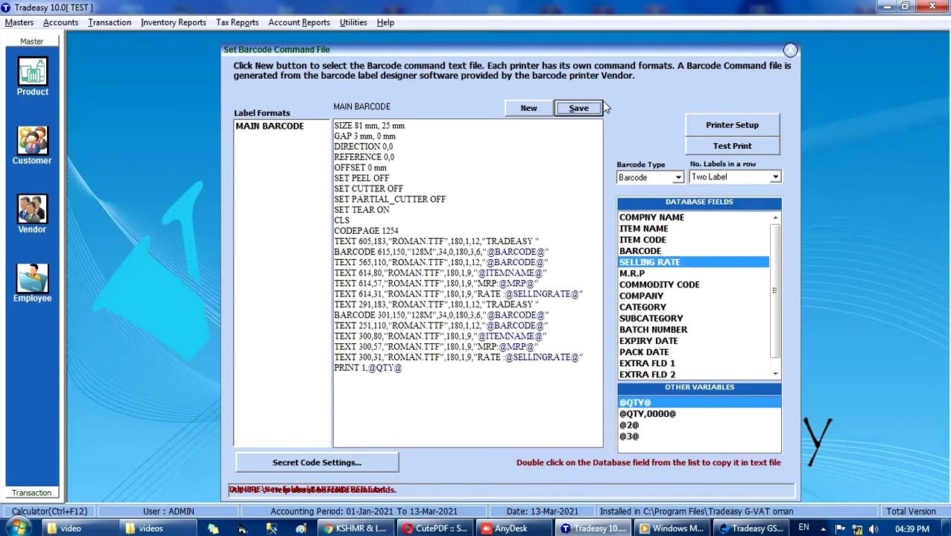
left_click(790, 50)
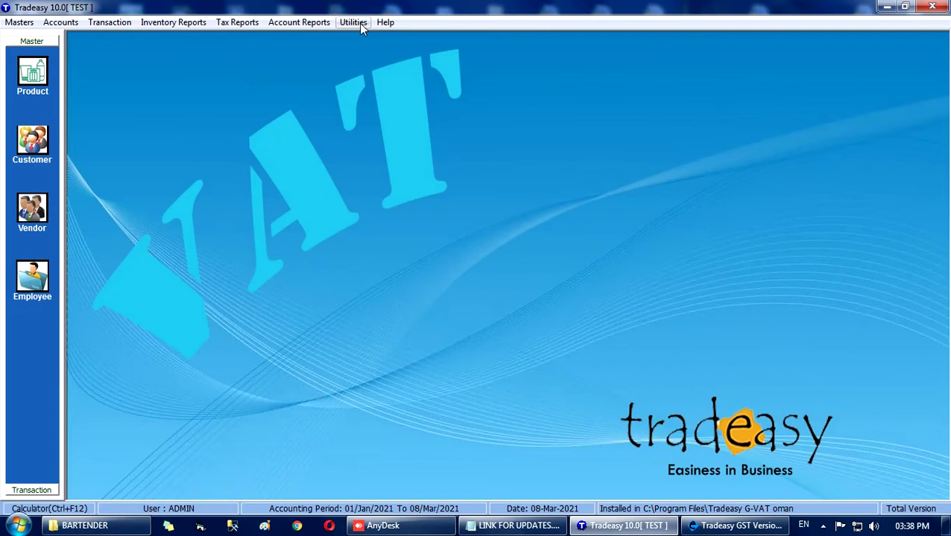
- Make sure Enable Barcode Label Printing (Purchase, Product, Quick stock) is on in page 4 of the options, and save the options
left_click(358, 23)
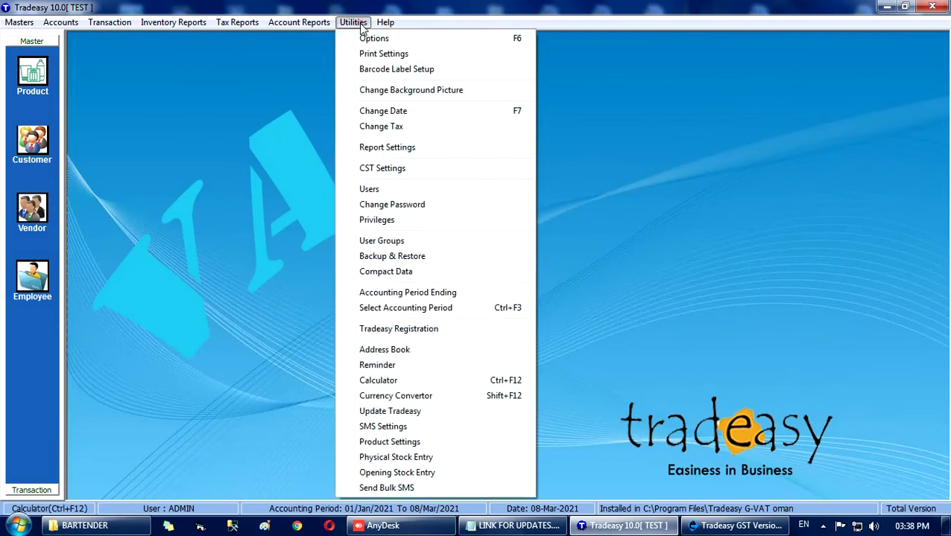
left_click(408, 43)
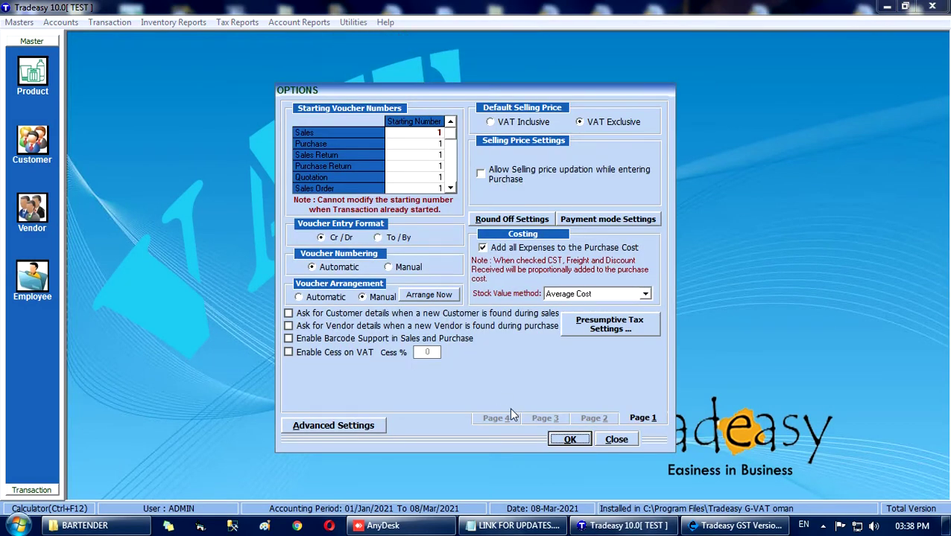
left_click(496, 420)
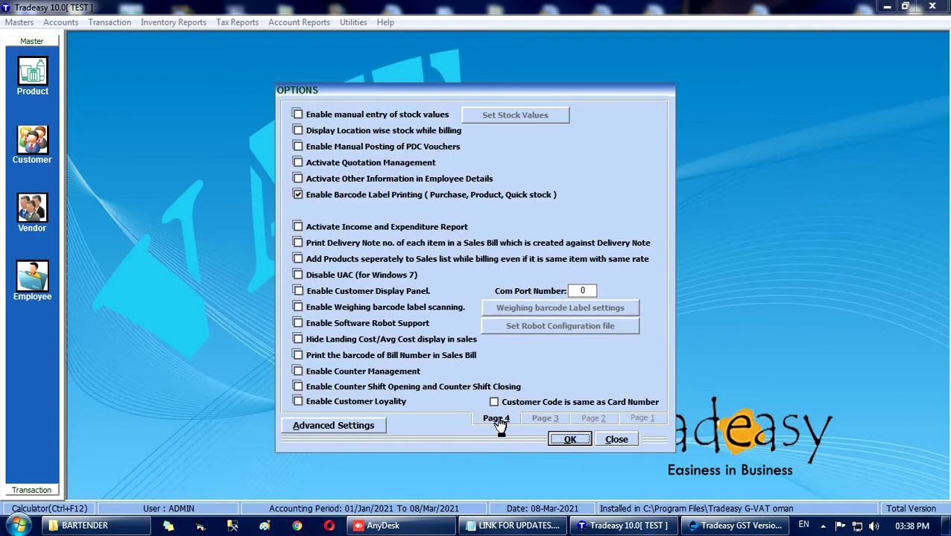
left_click_drag(335, 199, 556, 197)
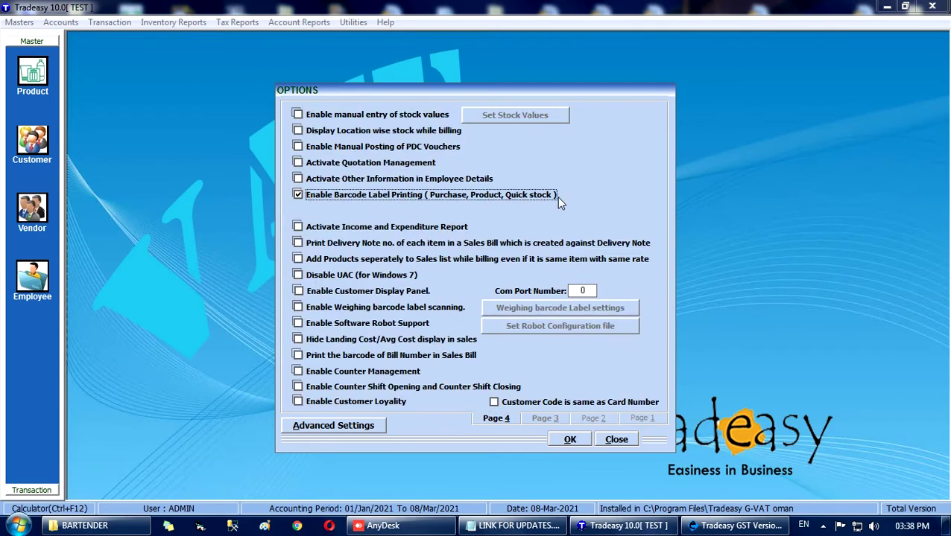
left_click(570, 442)
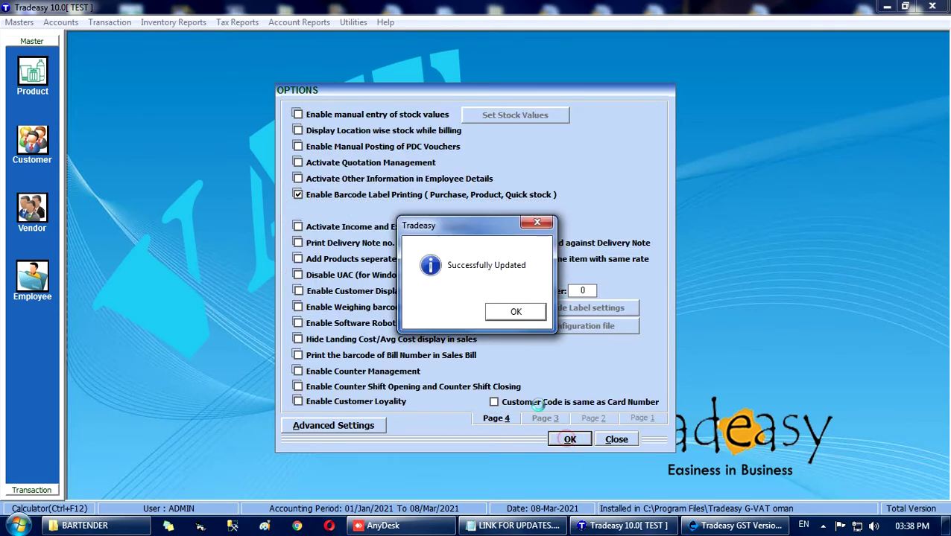
left_click(542, 315)
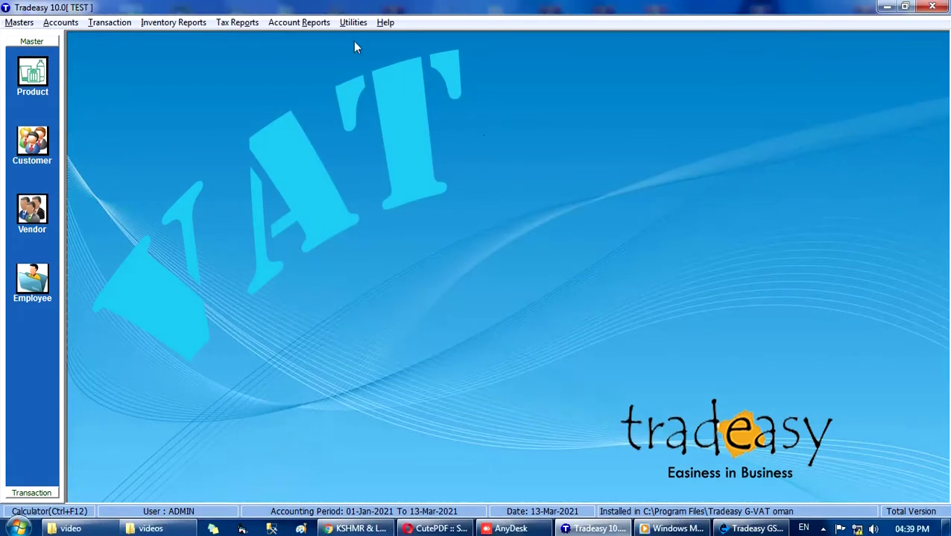
- Print 6 labels for SABARI GOLD BAR with the MAIN BARCODE design from the stock quick view, and close that view
key("F6")
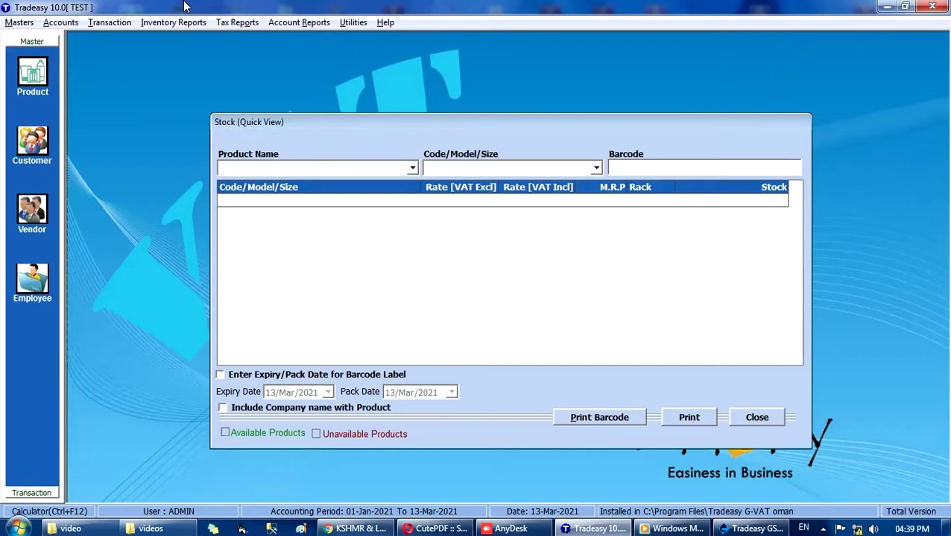
type("SABARI GOLD BAR")
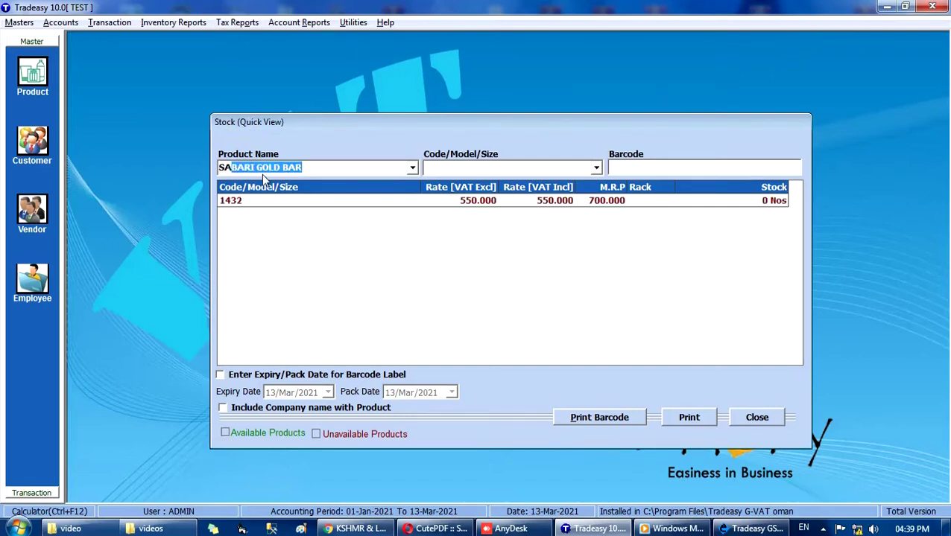
key("Return")
left_click(601, 415)
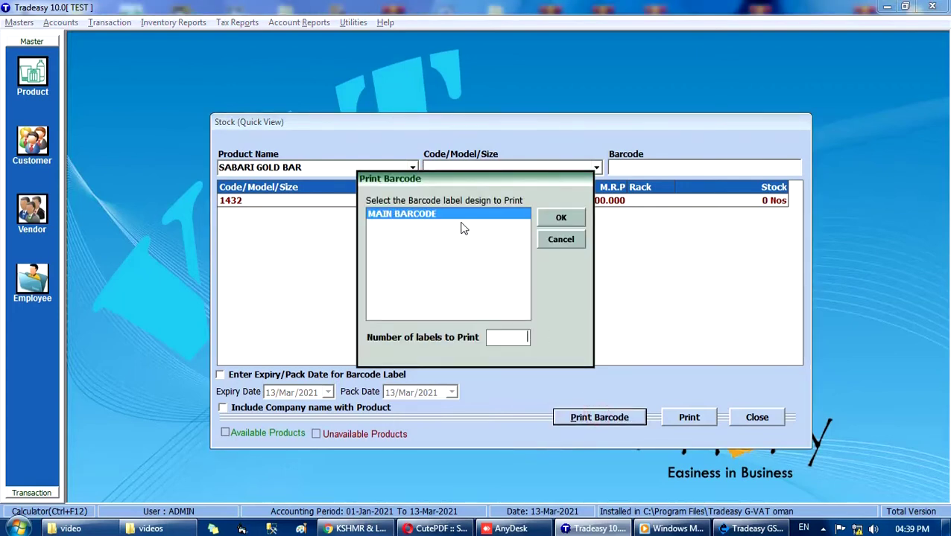
left_click(508, 340)
type("6")
left_click(558, 217)
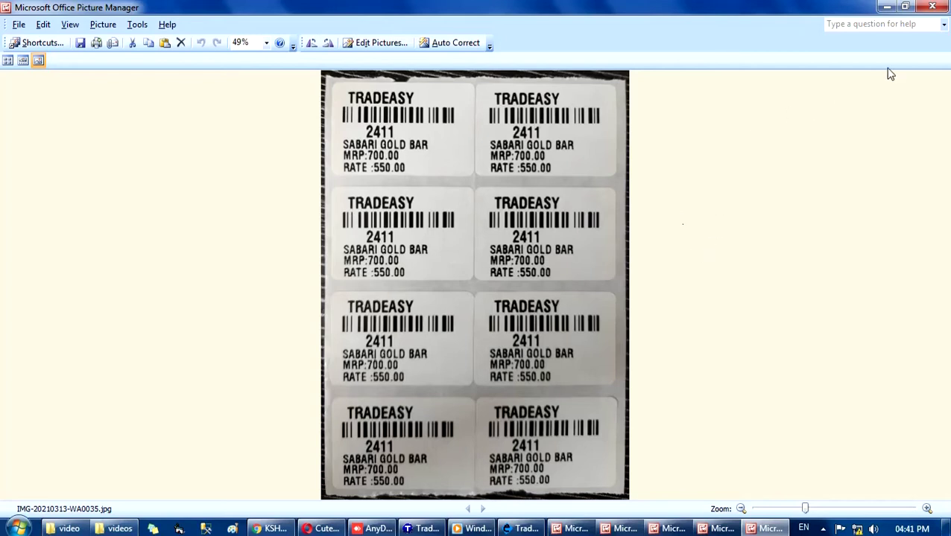
key("alt+Tab")
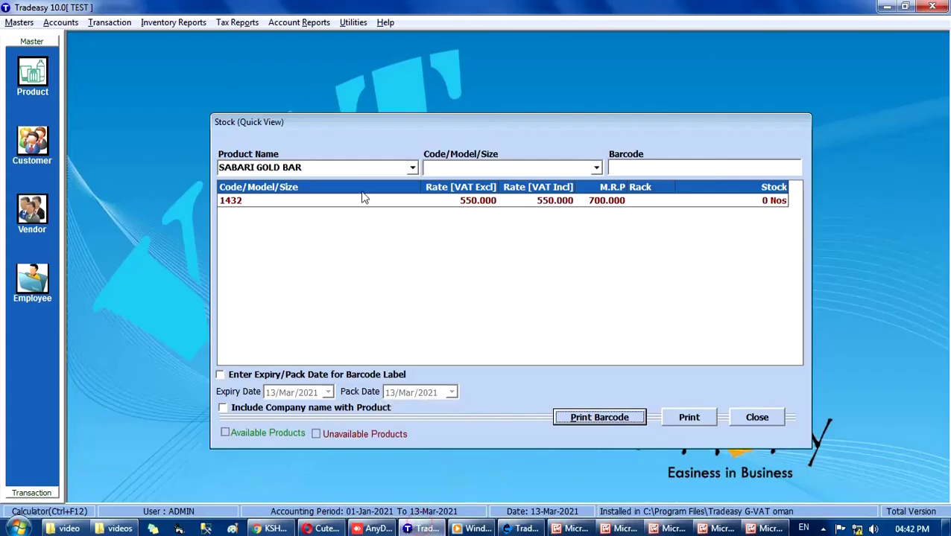
left_click(754, 417)
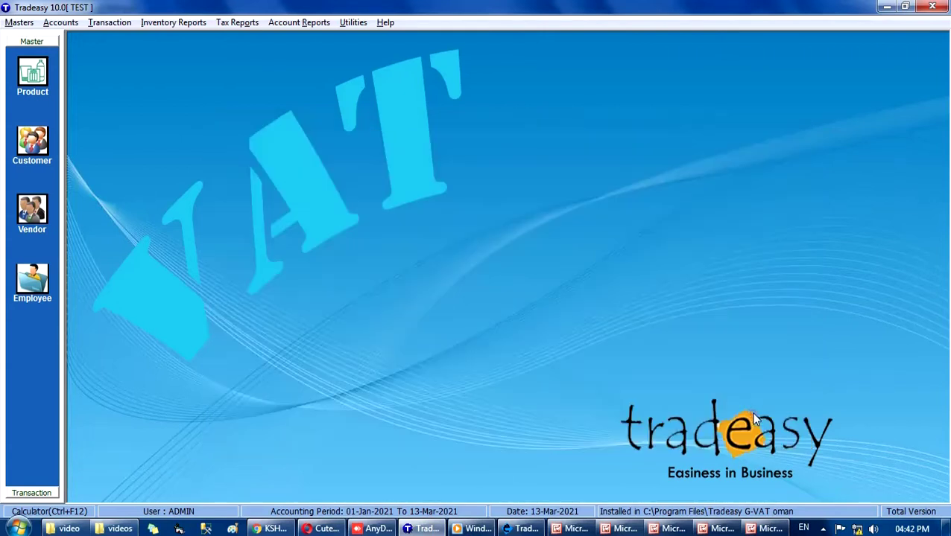
- Open the barcode label designer for the Laser/Ink jet/Thermal Printer type
left_click(355, 22)
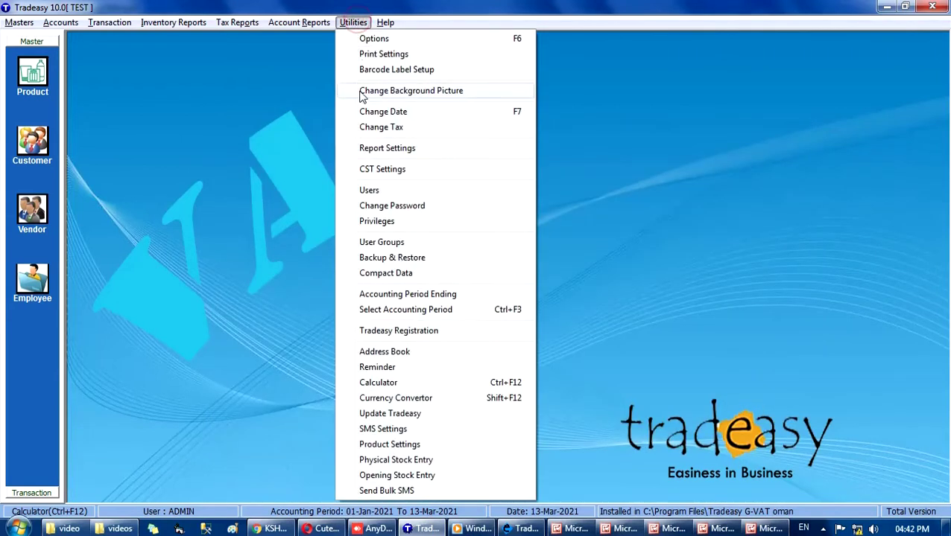
left_click(399, 73)
left_click(440, 274)
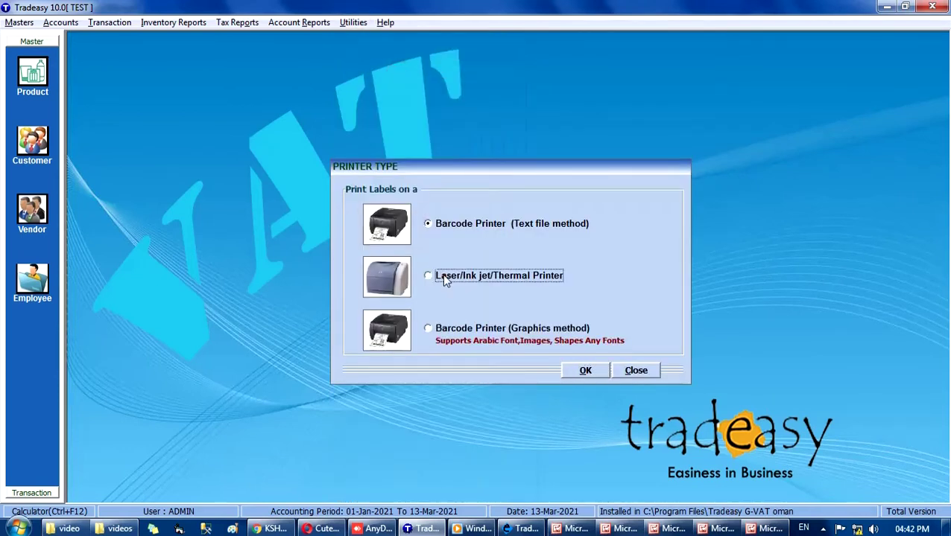
left_click(594, 372)
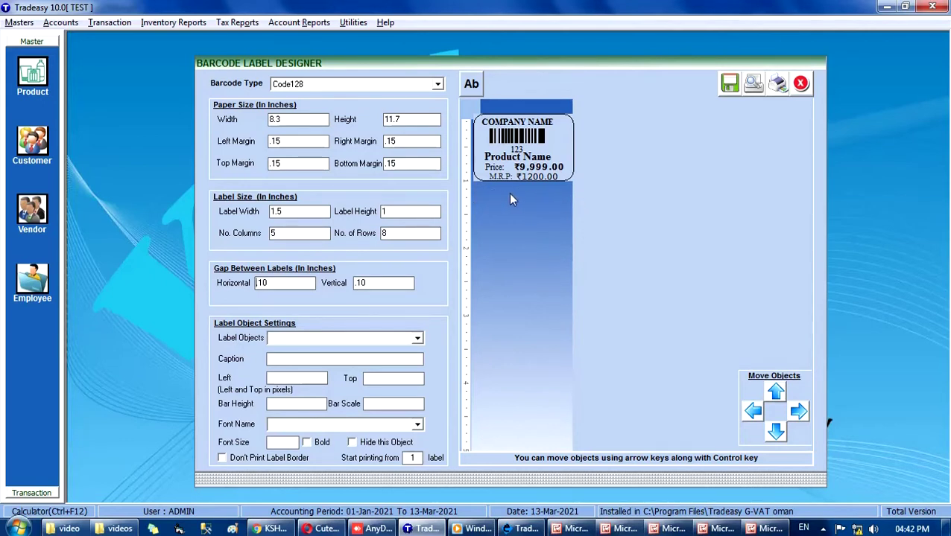
- Try a label size of 2 by 2 inches, and restore it to 1.5 inches wide and 1 inch high
left_click(284, 120)
left_click(289, 164)
double_click(393, 212)
type("2")
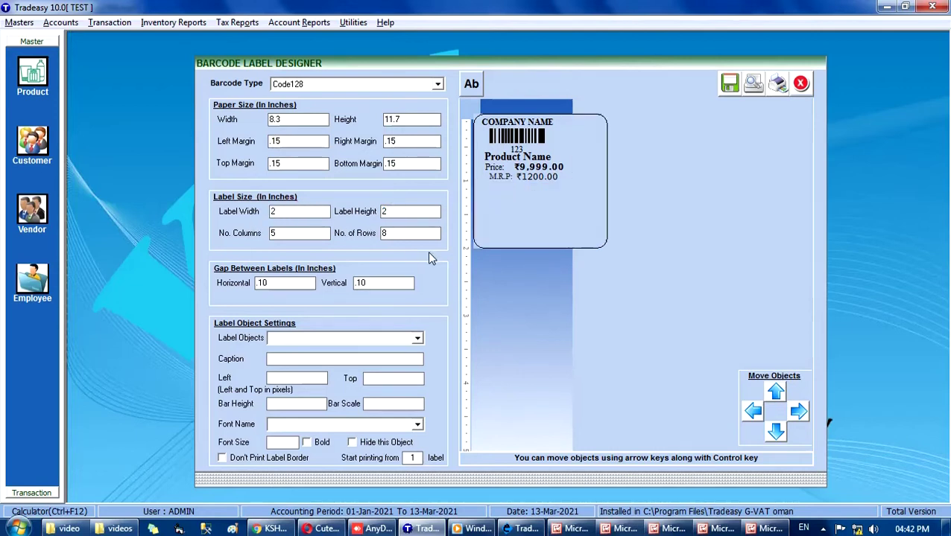
double_click(386, 211)
type("1")
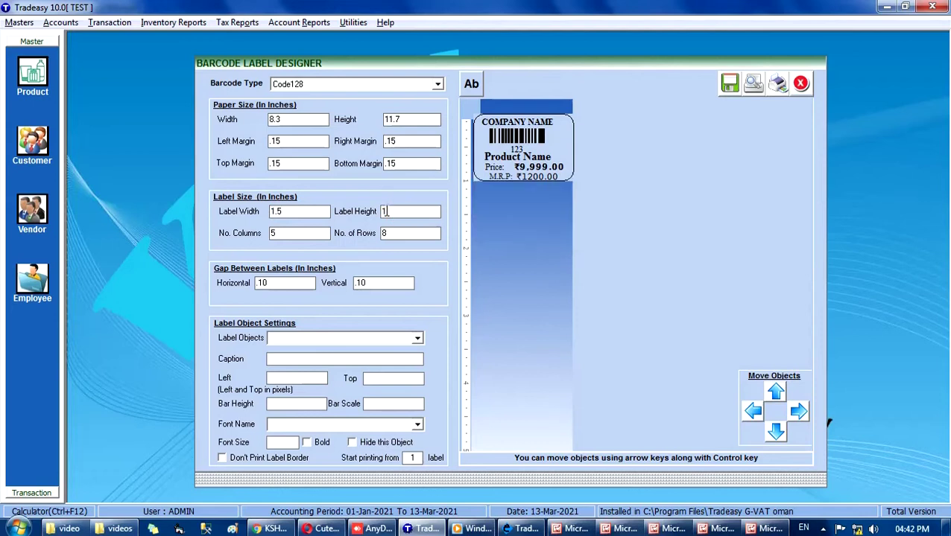
- Select the CompanyName label object and shift it to 13 pixels from the label's left and 5 pixels from its top
left_click(418, 339)
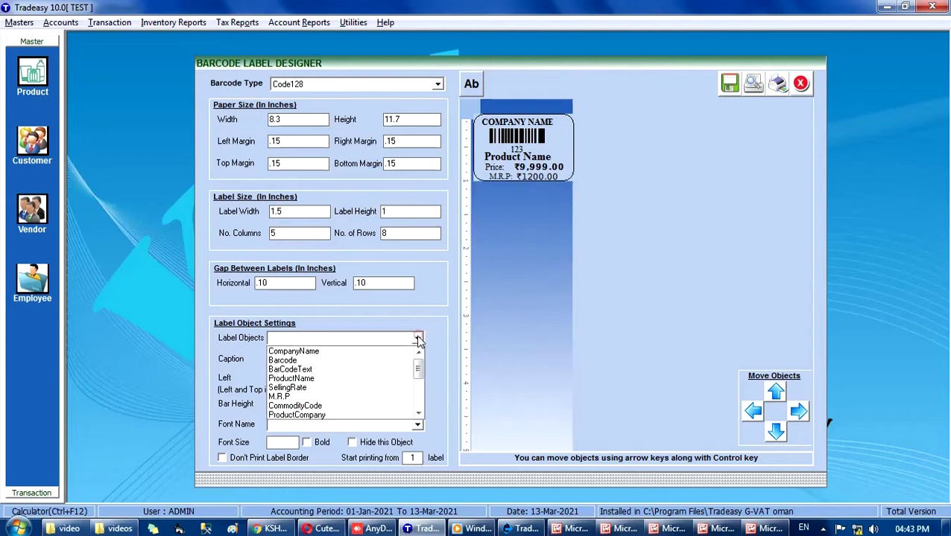
left_click(369, 353)
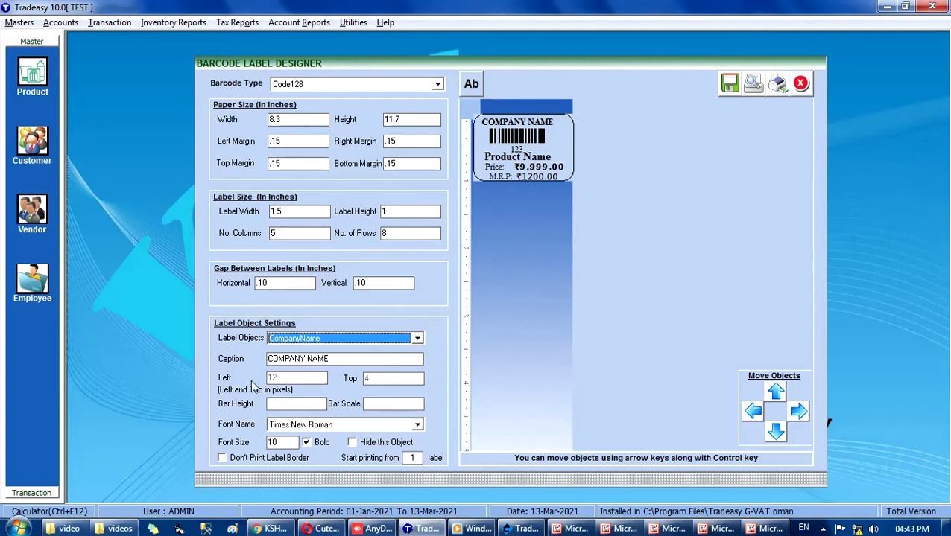
left_click(775, 395)
left_click(775, 395)
left_click(775, 395)
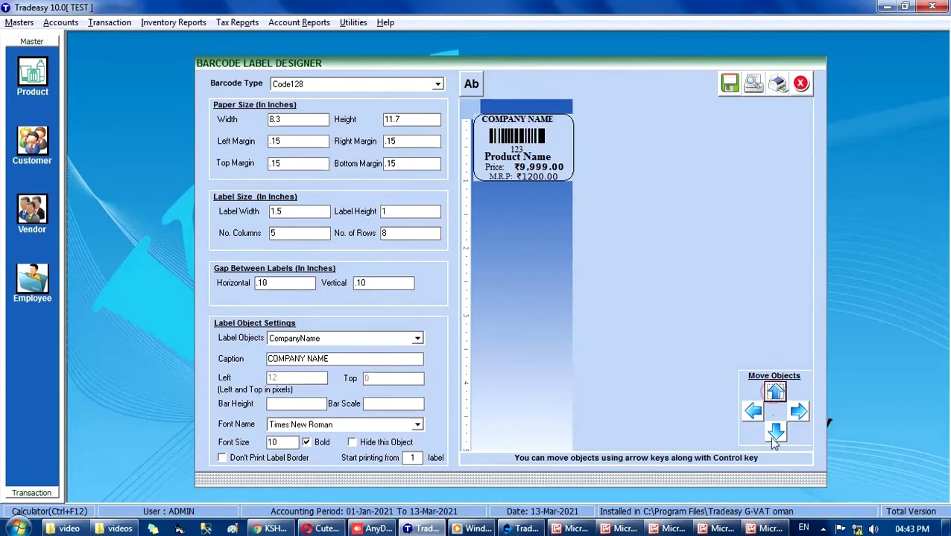
left_click(774, 437)
left_click(774, 435)
left_click(774, 435)
left_click(774, 435)
left_click(798, 412)
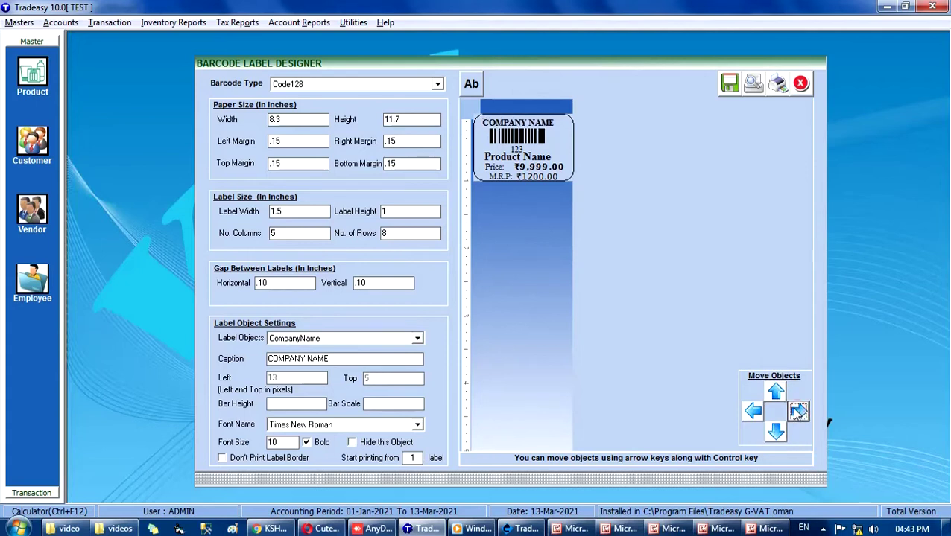
- Add a caption object to the label, shift it 38 pixels from the label's top, and set its font size to 10
left_click(474, 84)
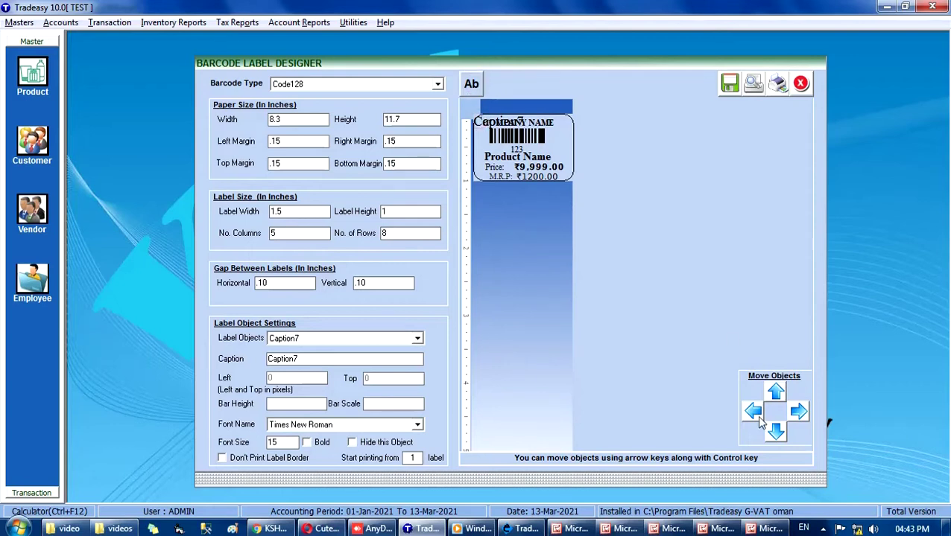
left_click(776, 433)
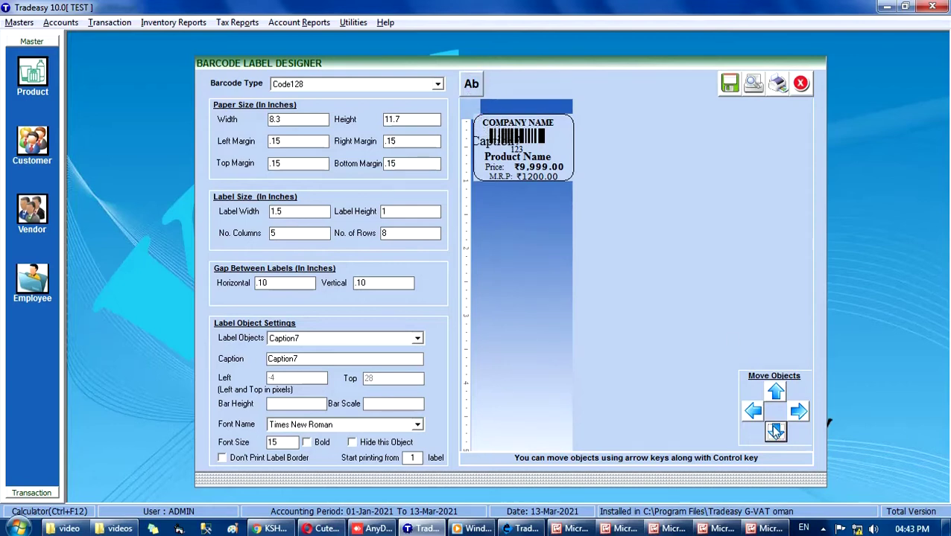
double_click(274, 442)
type("10")
- Toggle the hiding of the new caption object and leave it hidden
left_click(352, 443)
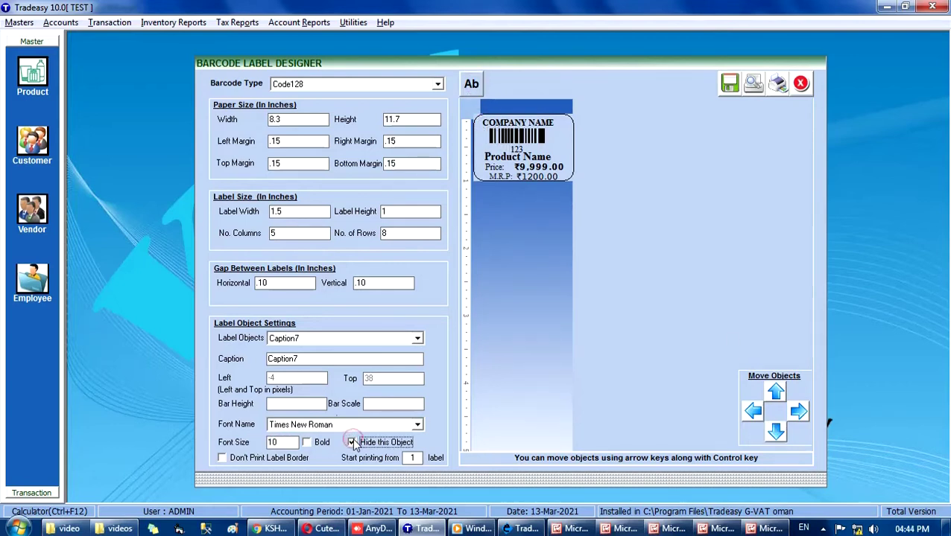
left_click(354, 444)
left_click(353, 442)
- Select the SellingRate label object and set its caption to `9,999.00, keeping the Rupee Foradian font
left_click(418, 338)
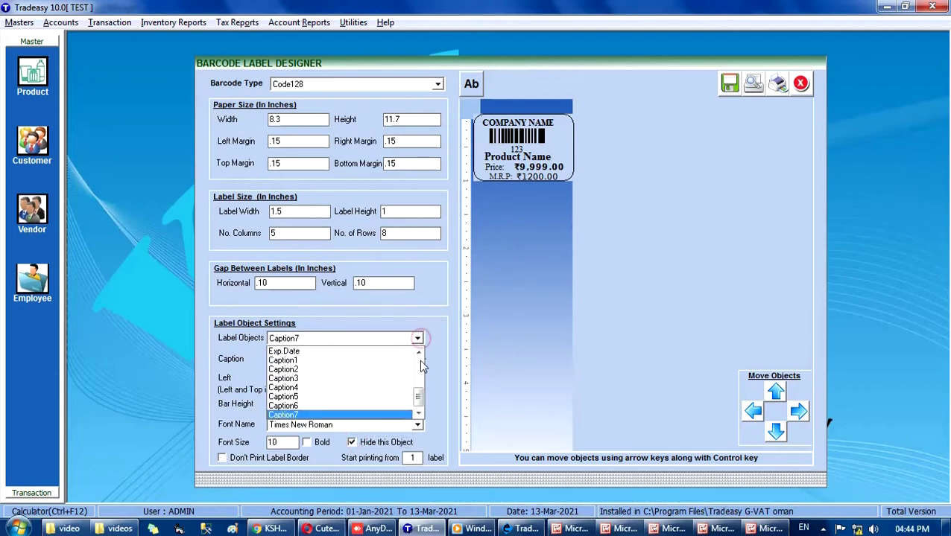
scroll(418, 371, "up", 3)
left_click(271, 359)
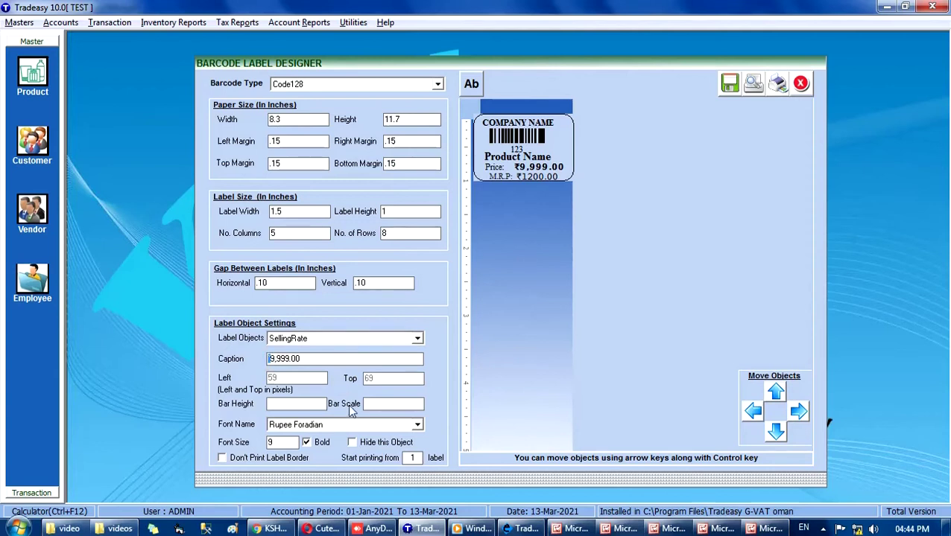
key("BackSpace")
type("`")
left_click(351, 429)
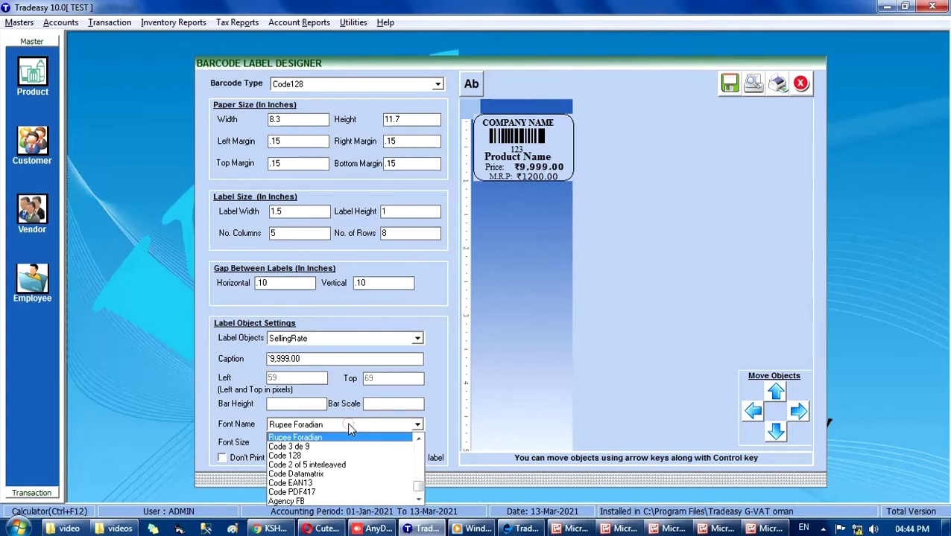
left_click(347, 425)
- Review the column and row counts, preview the label sheet, and close the label designer
left_click(278, 233)
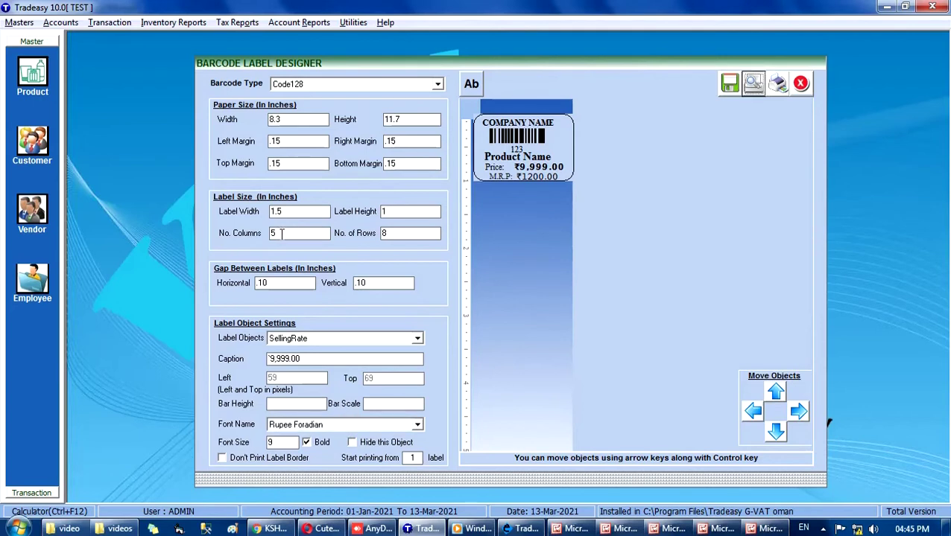
left_click_drag(281, 233, 267, 233)
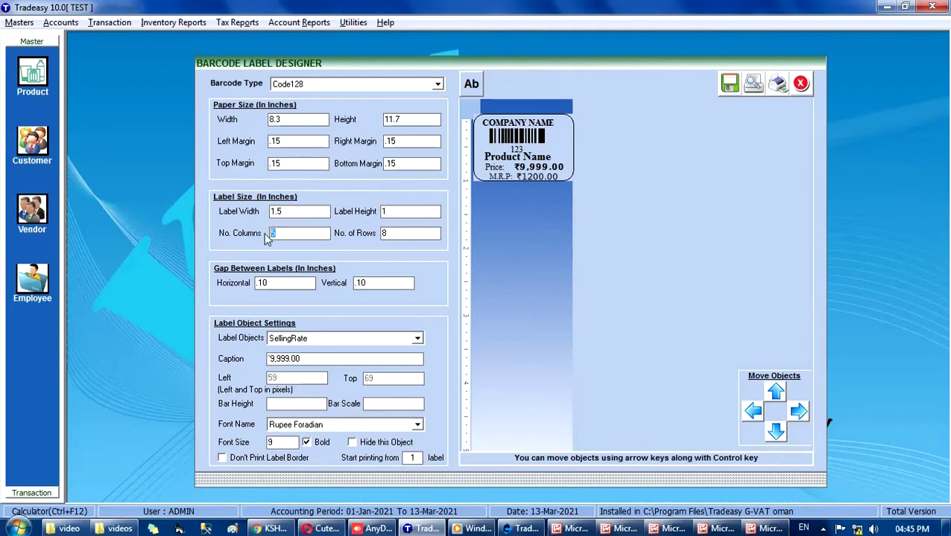
left_click(396, 234)
left_click(755, 85)
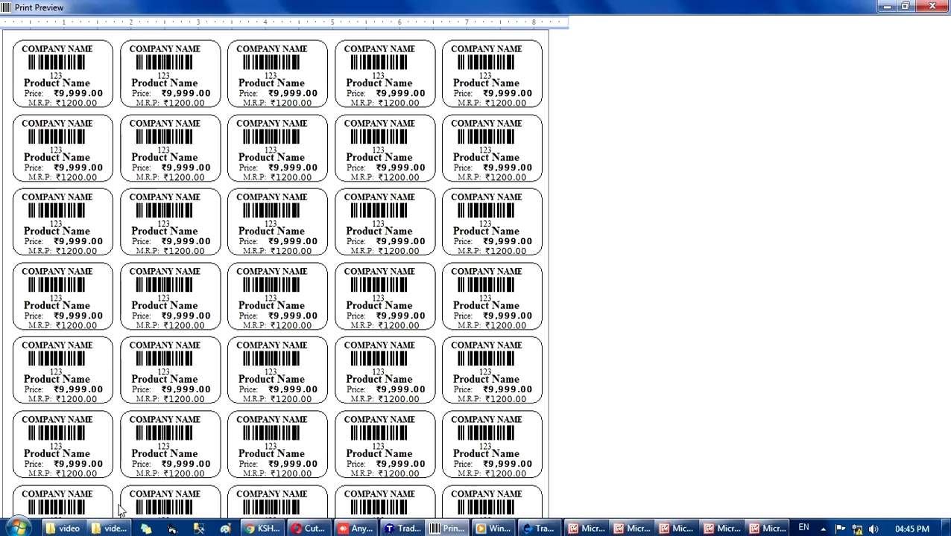
left_click(940, 7)
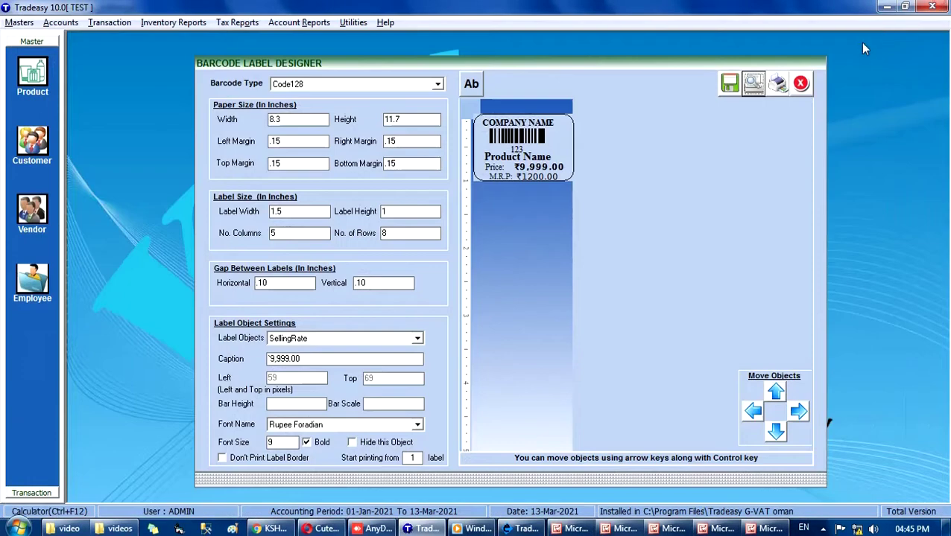
left_click(801, 82)
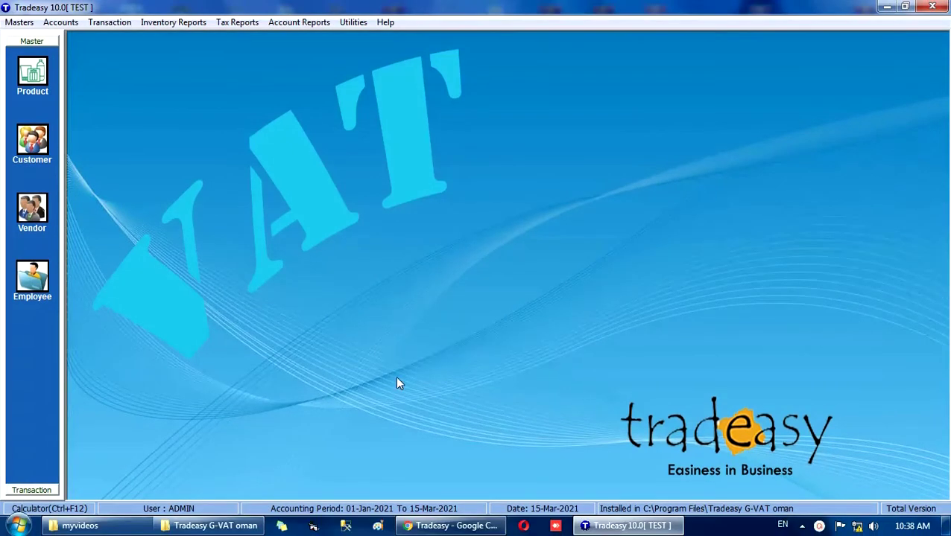
- Print 8 barcode labels for SABARI GOLD BAR from the stock quick view
key("F5")
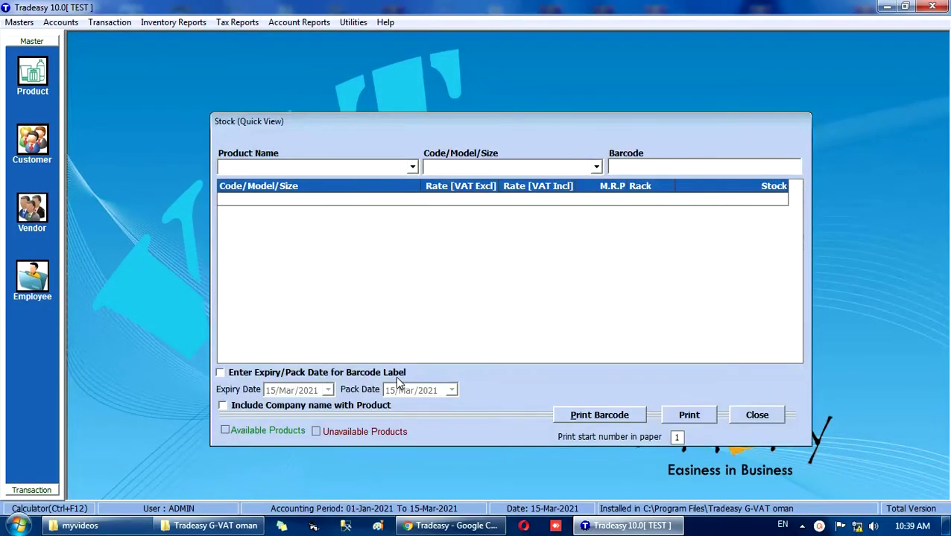
type("SABARI GOLD BAR")
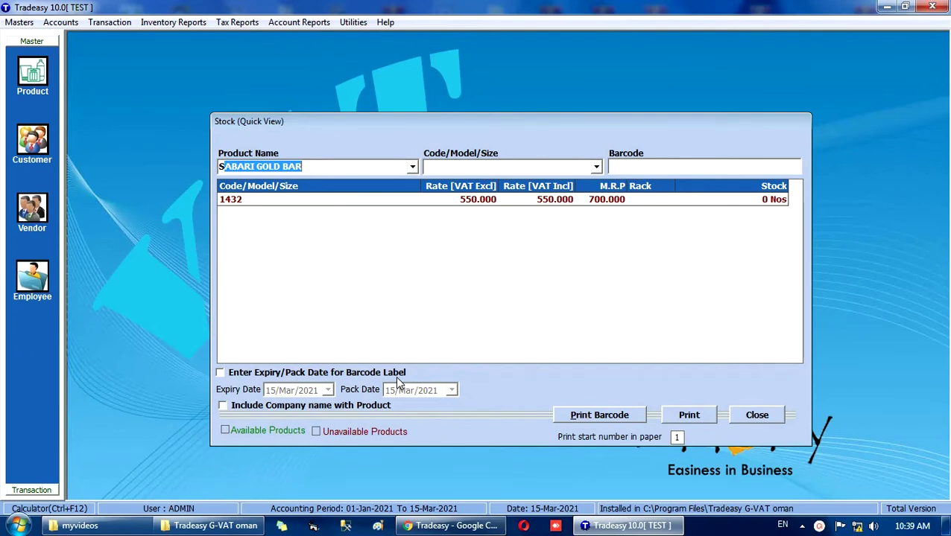
key("Tab")
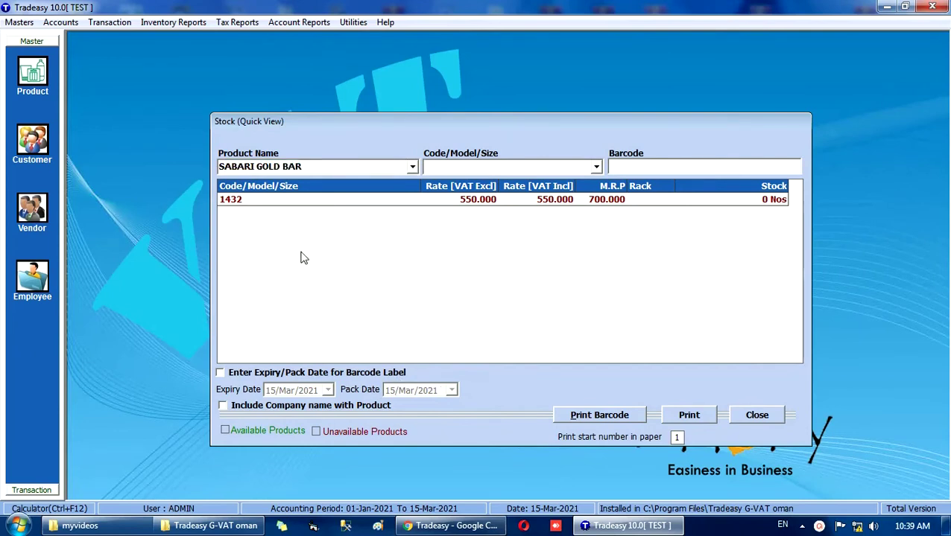
left_click(599, 419)
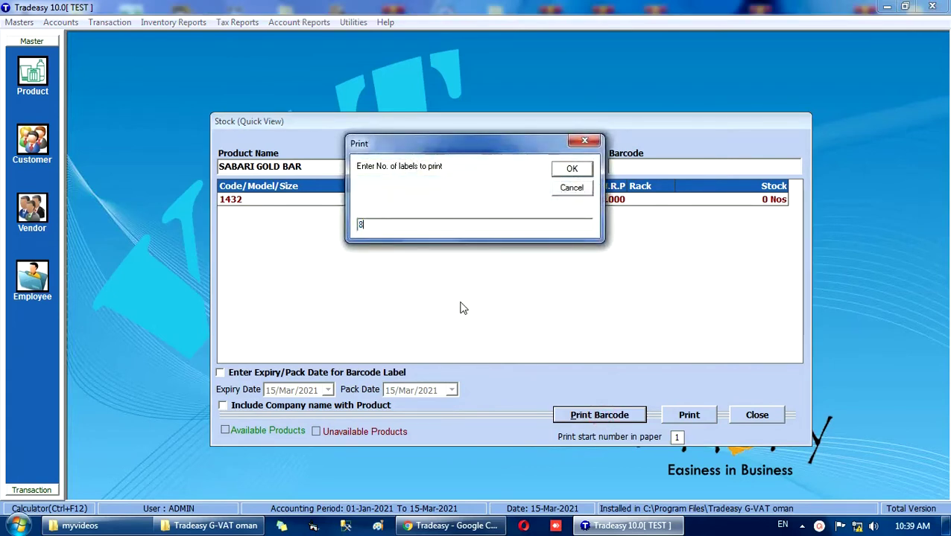
left_click(572, 168)
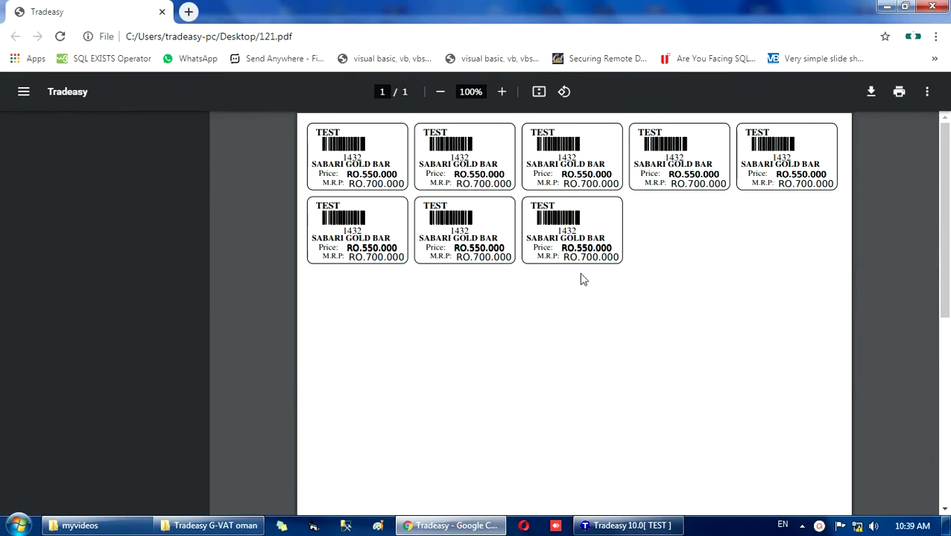
- Switch back to Tradeasy and choose Barcode Printer (Graphics method) as the printer type in the barcode label setup
left_click(628, 526)
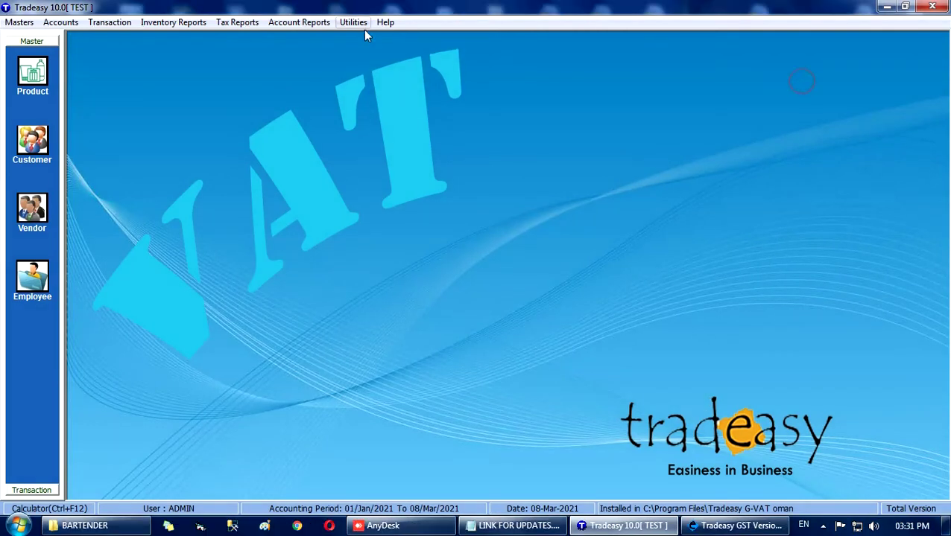
left_click(356, 22)
left_click(378, 74)
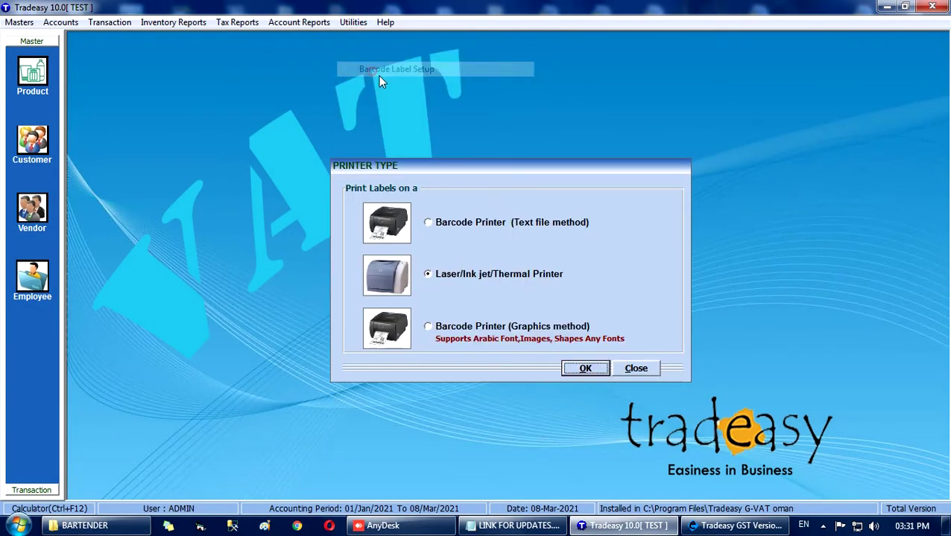
left_click(430, 326)
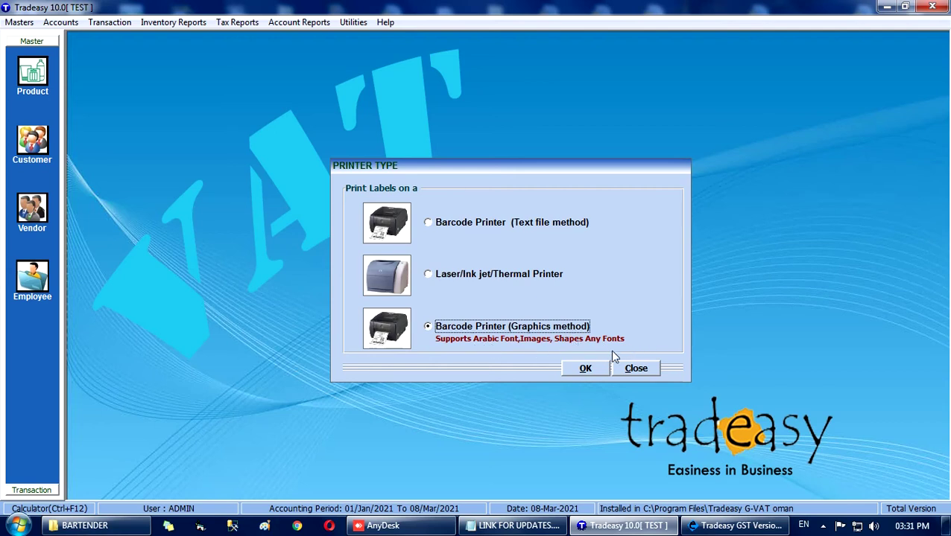
left_click(585, 368)
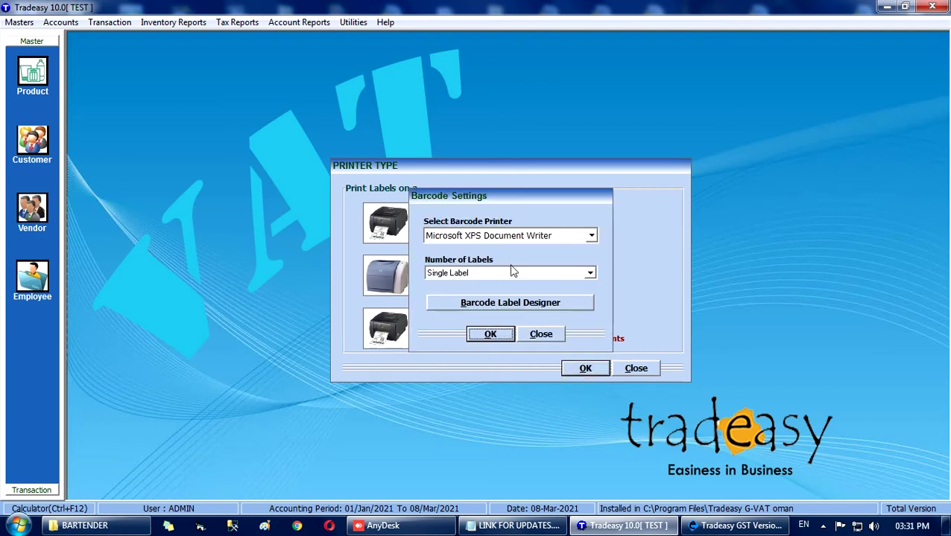
- Choose Microsoft XPS Document Writer as the barcode printer for single labels, and open the label designer
left_click(592, 239)
mouse_move(593, 283)
left_mouse_down()
mouse_move(595, 317)
mouse_move(596, 276)
left_mouse_up()
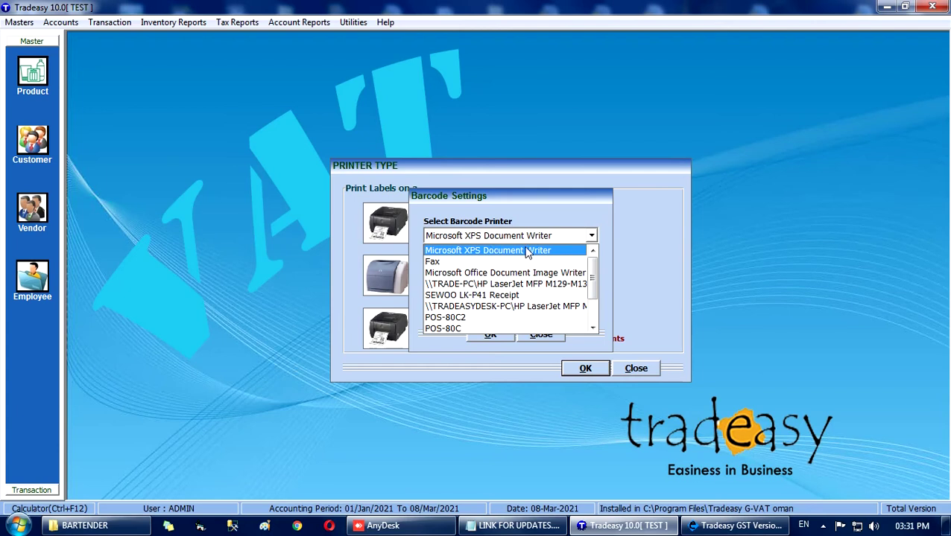
left_click(477, 252)
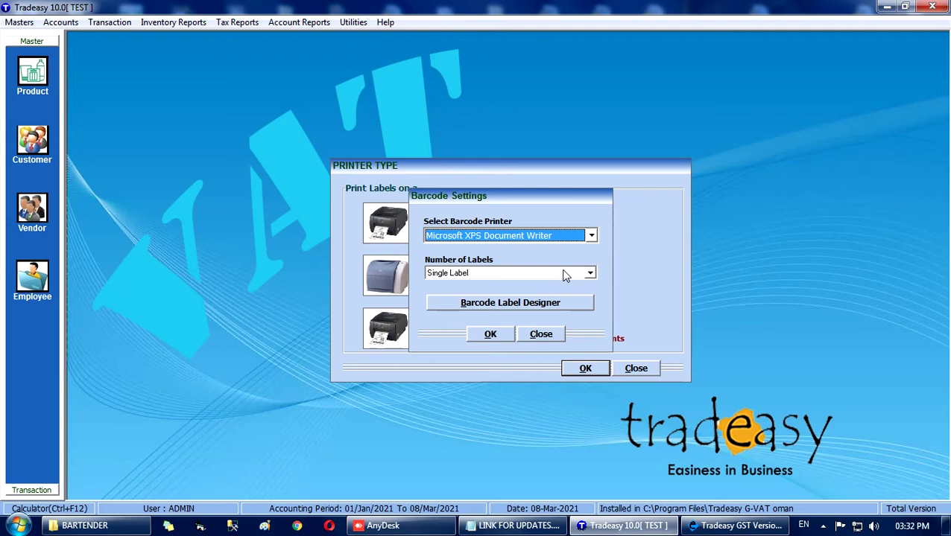
left_click(543, 307)
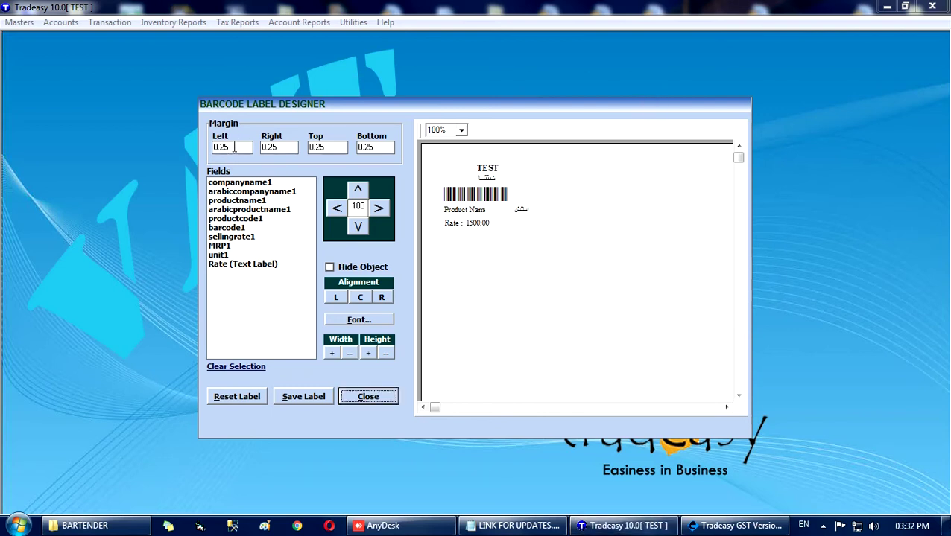
- Set the label's left, right, top and bottom margins to 0
left_click(233, 147)
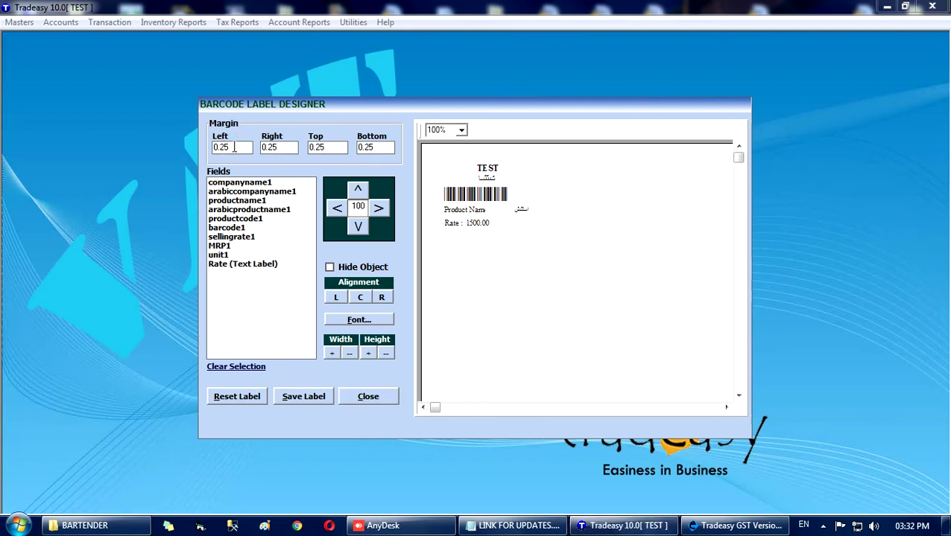
double_click(234, 146)
type("0")
left_click_drag(285, 147, 258, 147)
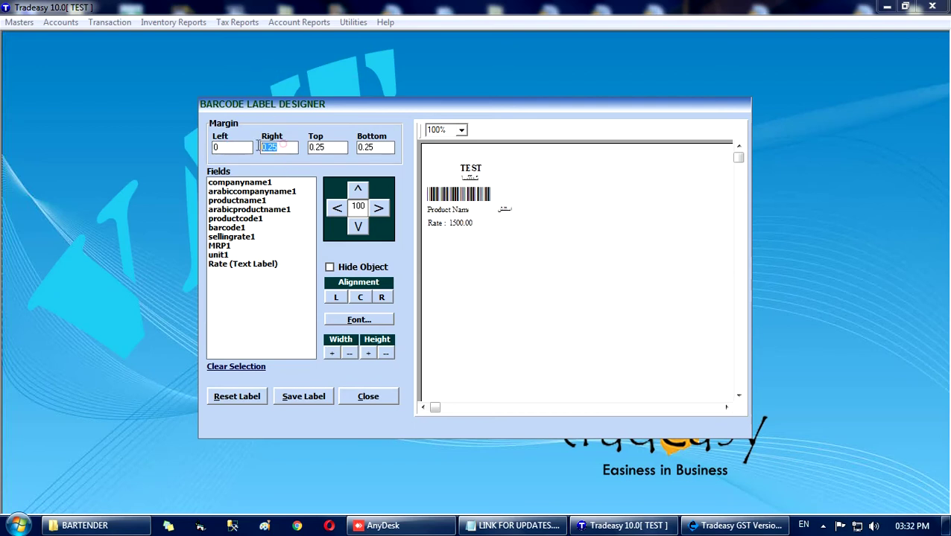
type("0")
double_click(328, 147)
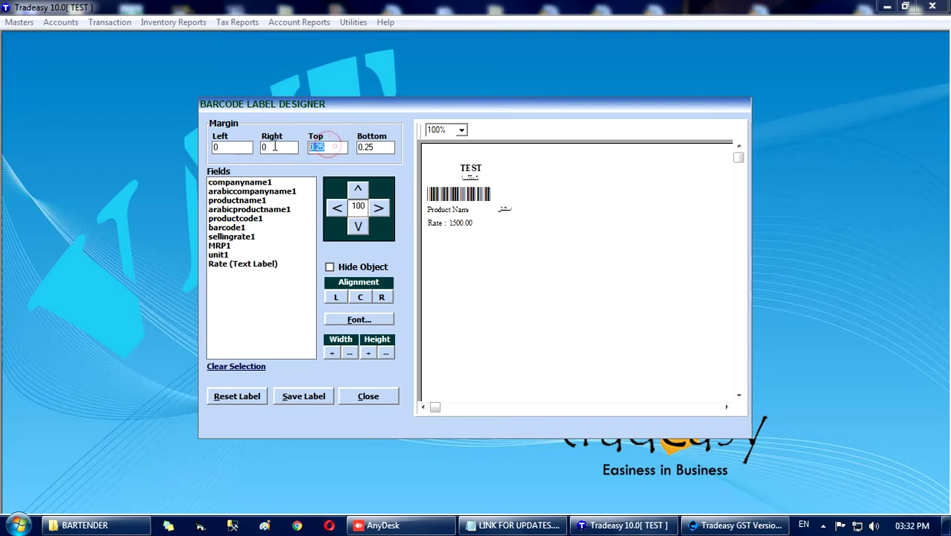
type("0")
key("Tab")
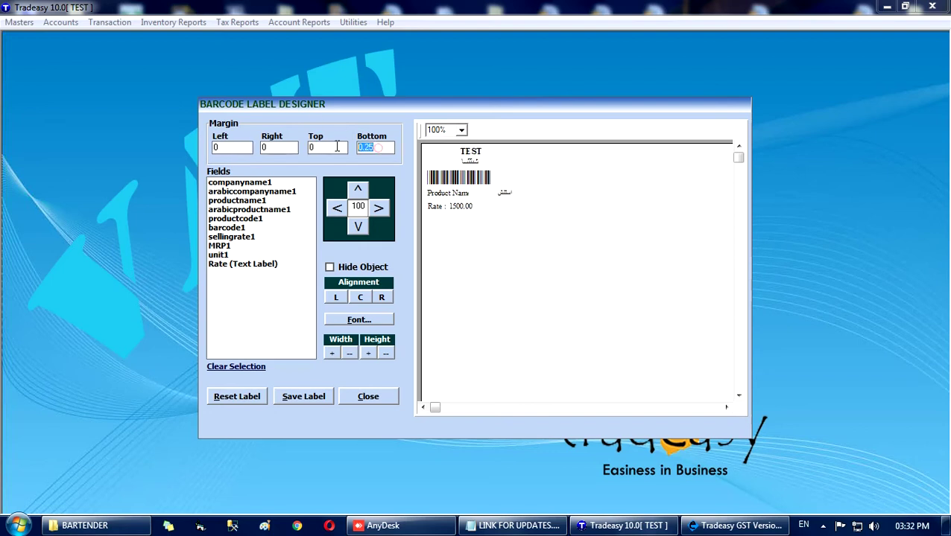
type("0")
- Select the companyname1 field, try left and right alignment on it, and restore it to centre
left_click(262, 183)
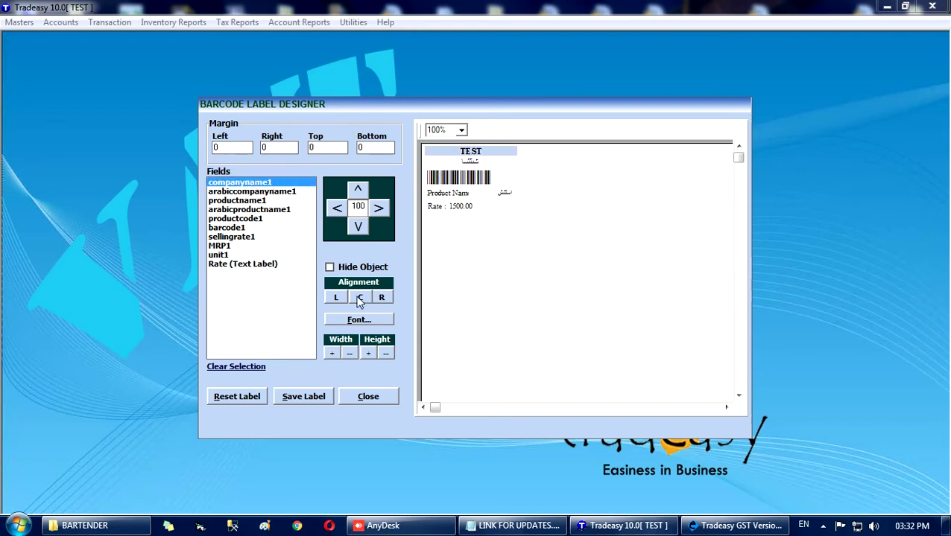
left_click(333, 299)
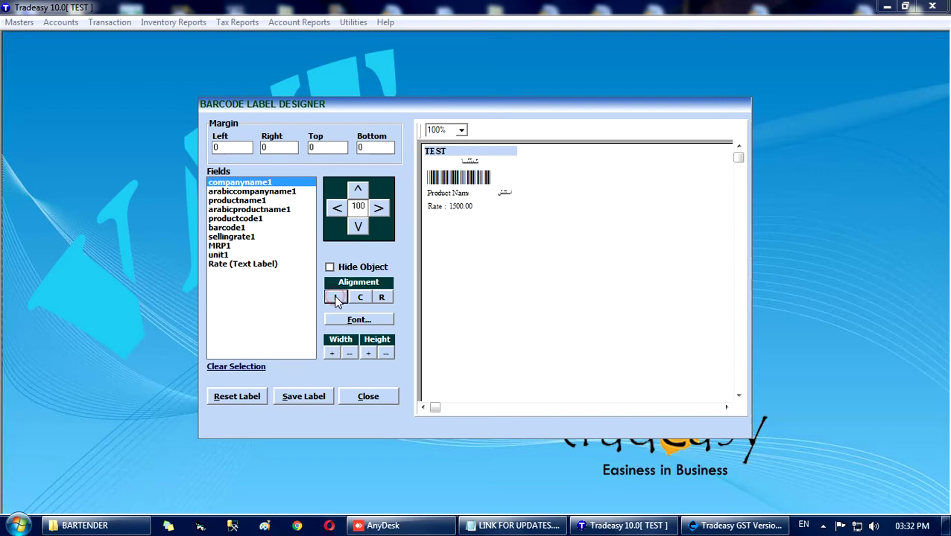
left_click(360, 298)
left_click(383, 298)
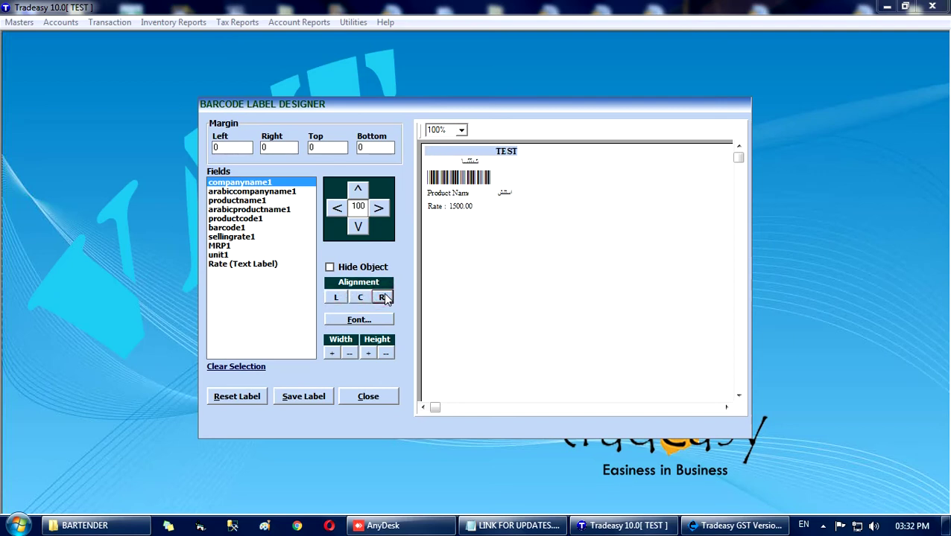
left_click(360, 300)
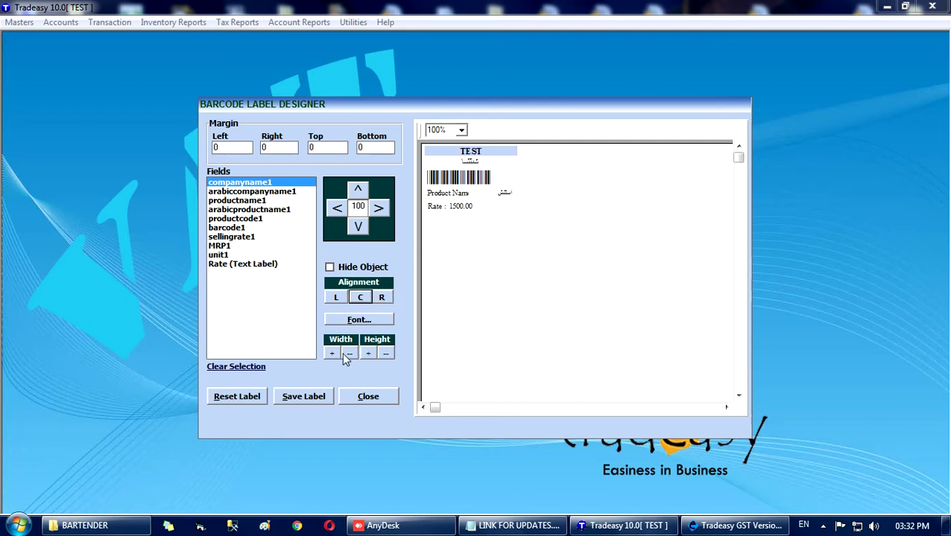
- Widen the companyname1 field, narrow it slightly below its starting width, and try a greater height for it
left_click(333, 354)
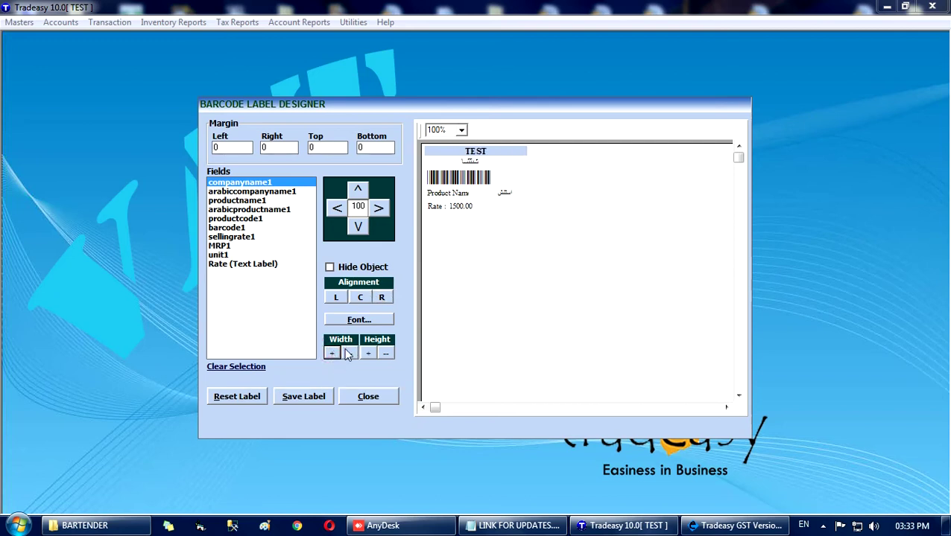
left_click(351, 355)
left_click(350, 354)
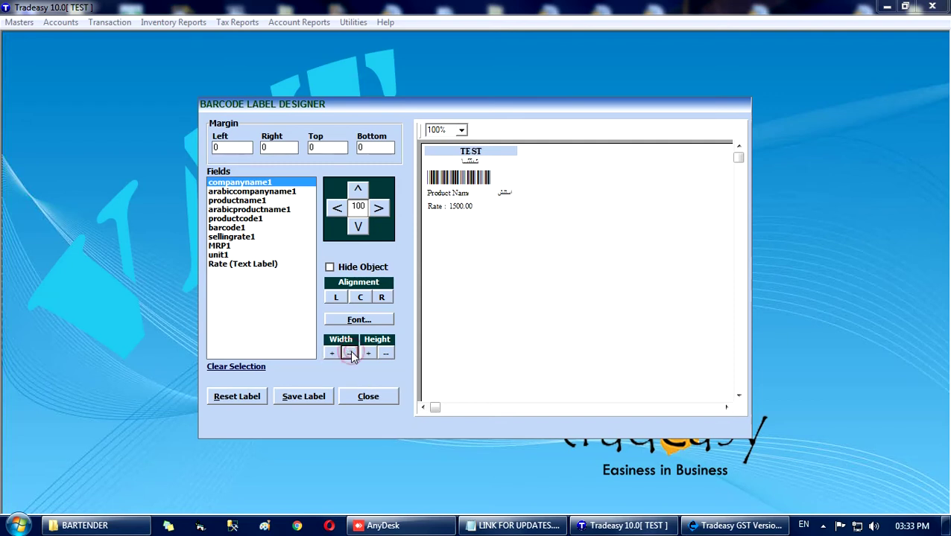
left_click(350, 354)
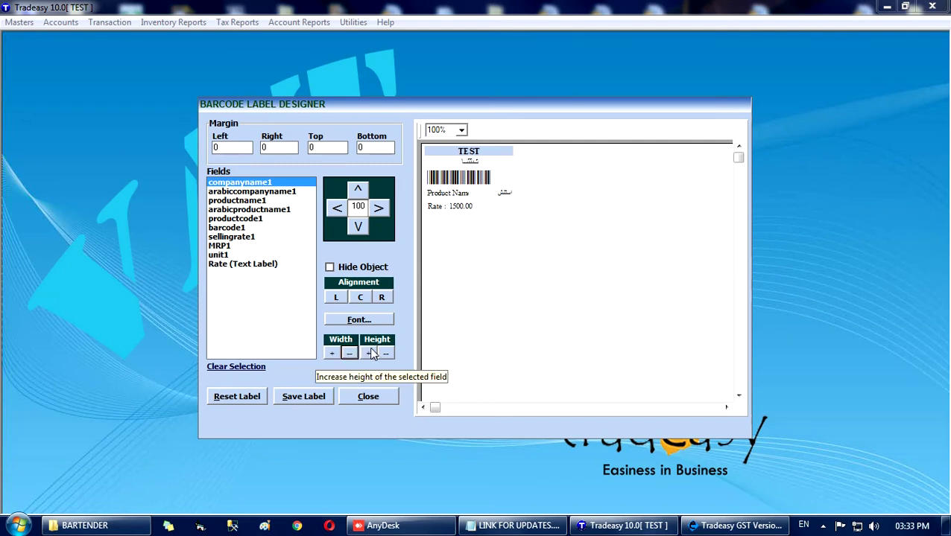
left_click(370, 354)
left_click(372, 355)
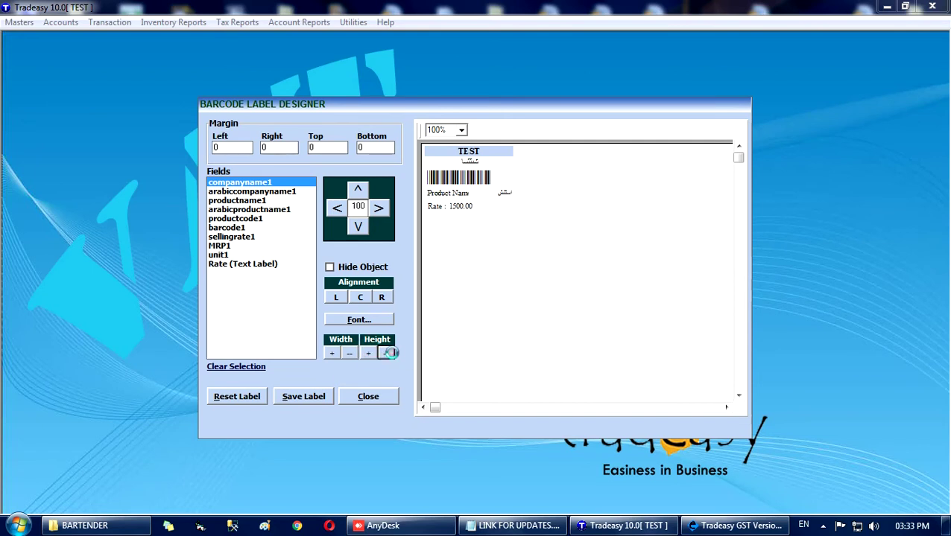
- Reduce the companyname1 field's height, and increase it again until the whole company name fits
left_click(386, 355)
left_click(386, 355)
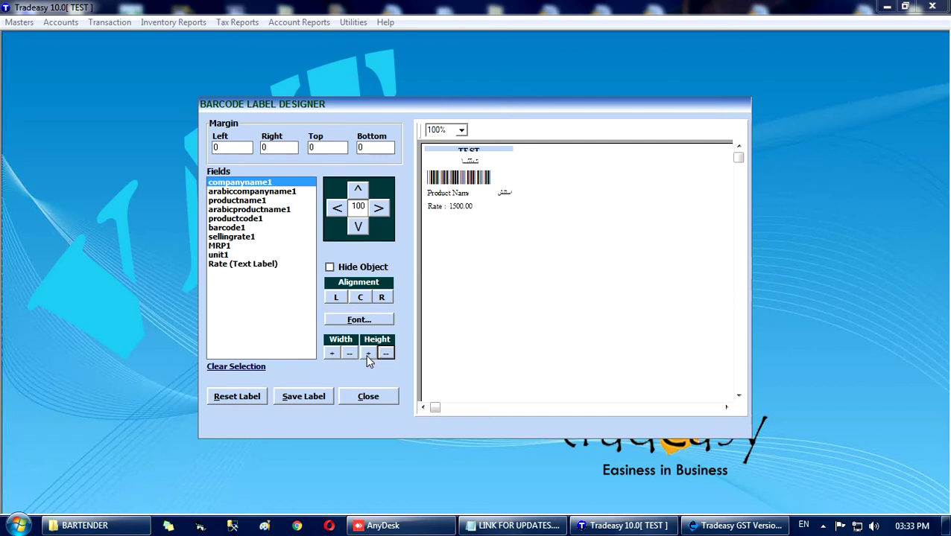
left_click(368, 354)
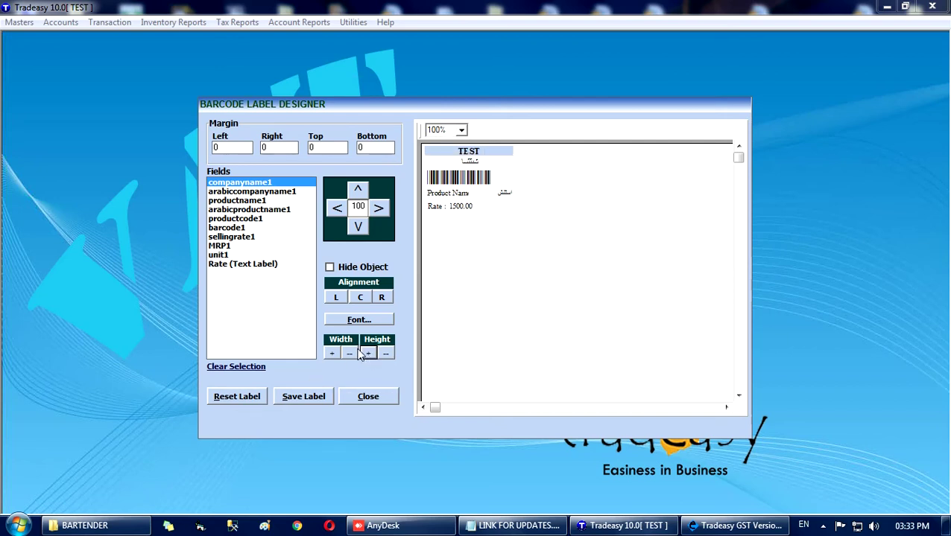
- Select the arabiccompanyname1 field, narrow it, and widen it again to slightly below its starting width
left_click(244, 192)
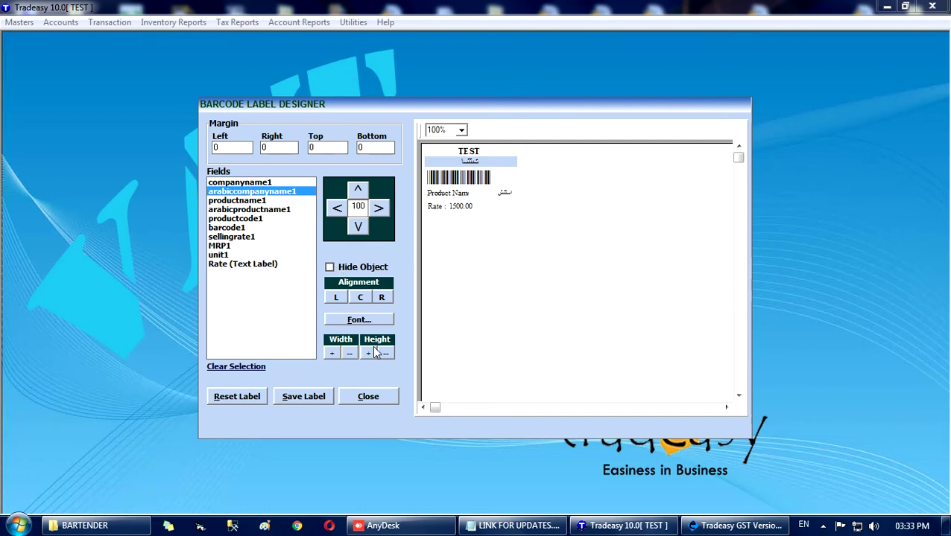
left_click(349, 353)
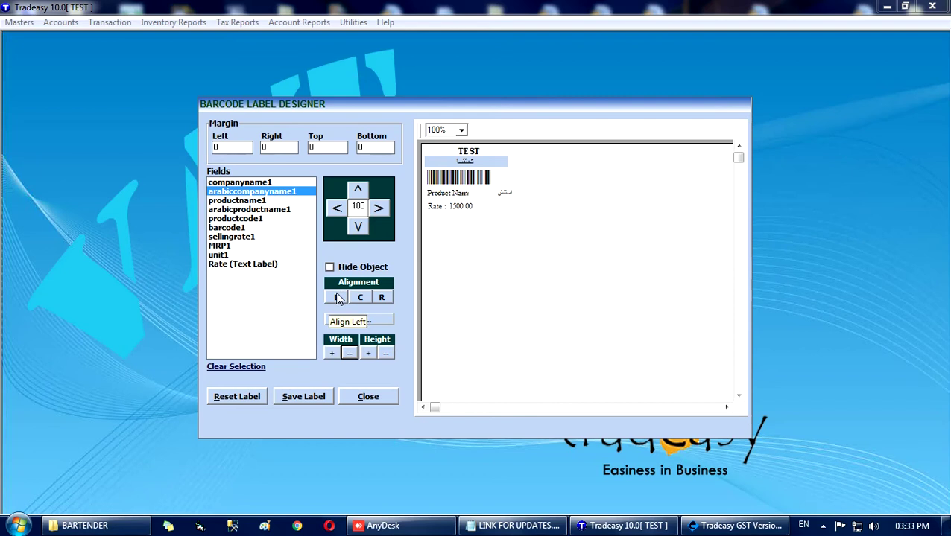
left_click(332, 354)
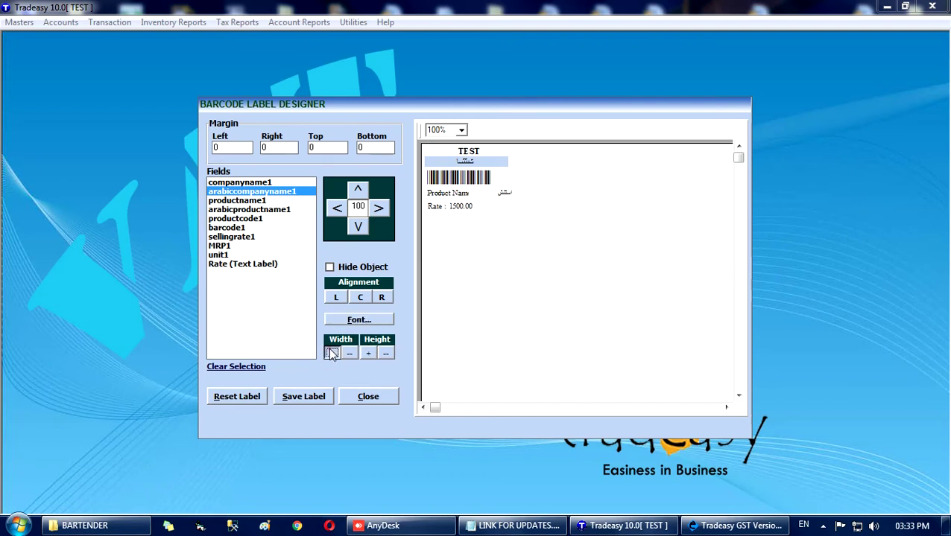
left_click(333, 354)
- Select the sellingrate1 field, try hiding it on the label, and show it again
left_click(250, 237)
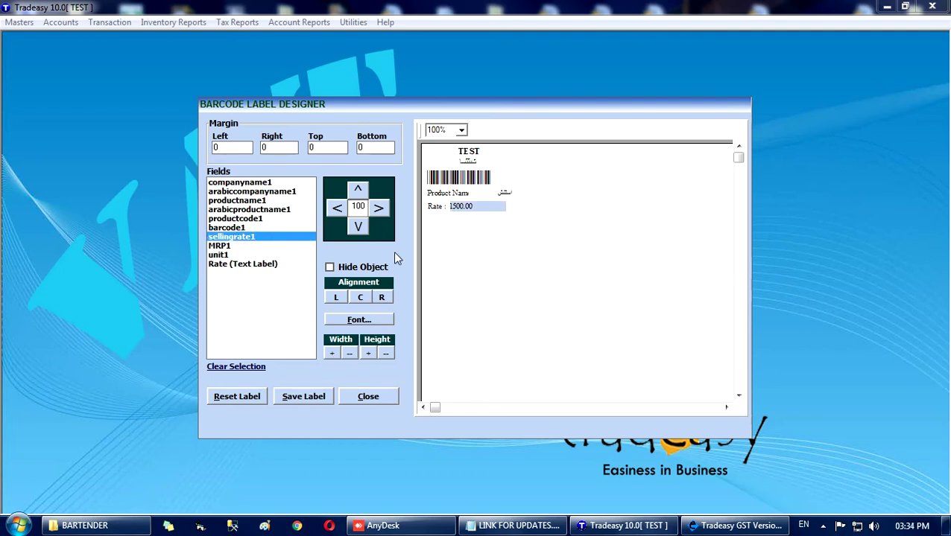
left_click(330, 269)
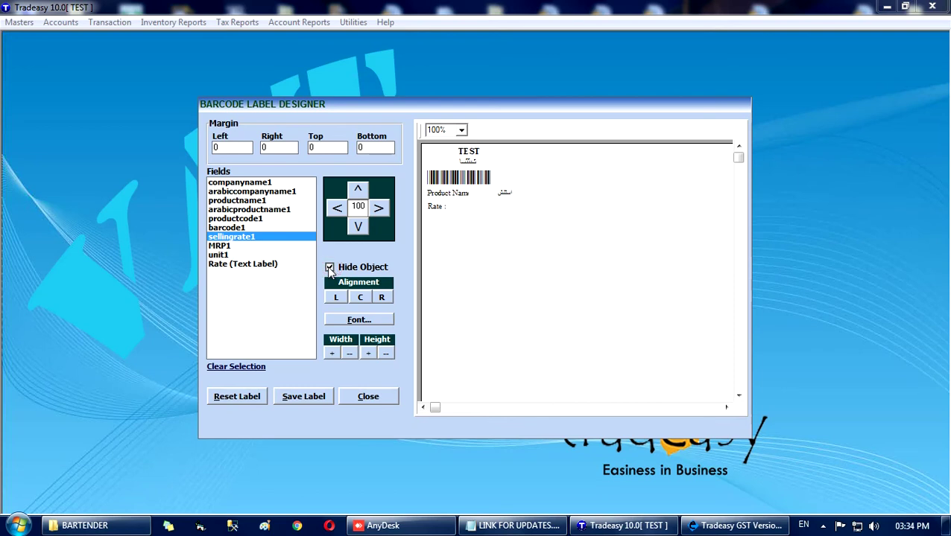
left_click(330, 269)
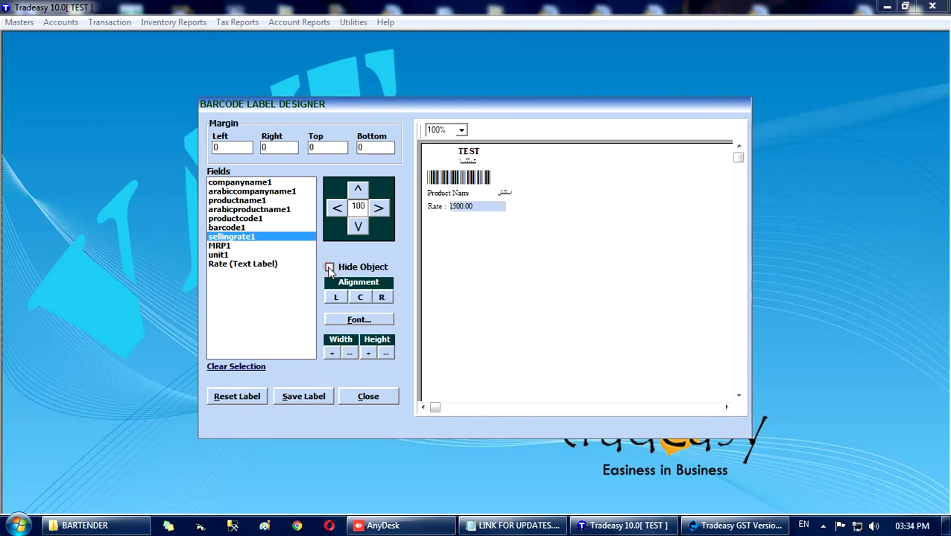
- Try moving the sellingrate1 field up, down, right and left, return it beside the Rate label, and clear the selection
left_click(358, 190)
left_click(357, 227)
double_click(381, 211)
double_click(381, 210)
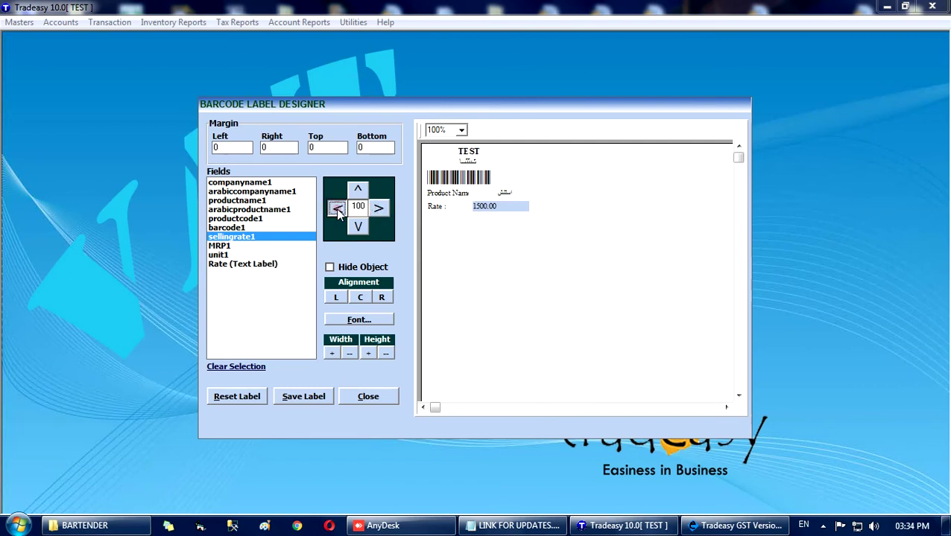
double_click(338, 210)
double_click(338, 210)
left_click(339, 210)
left_click(378, 210)
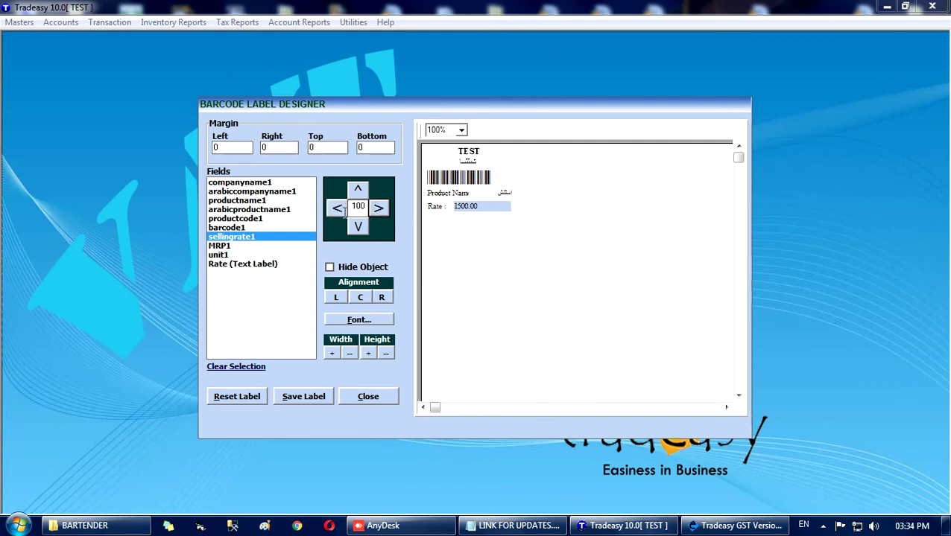
left_click(239, 368)
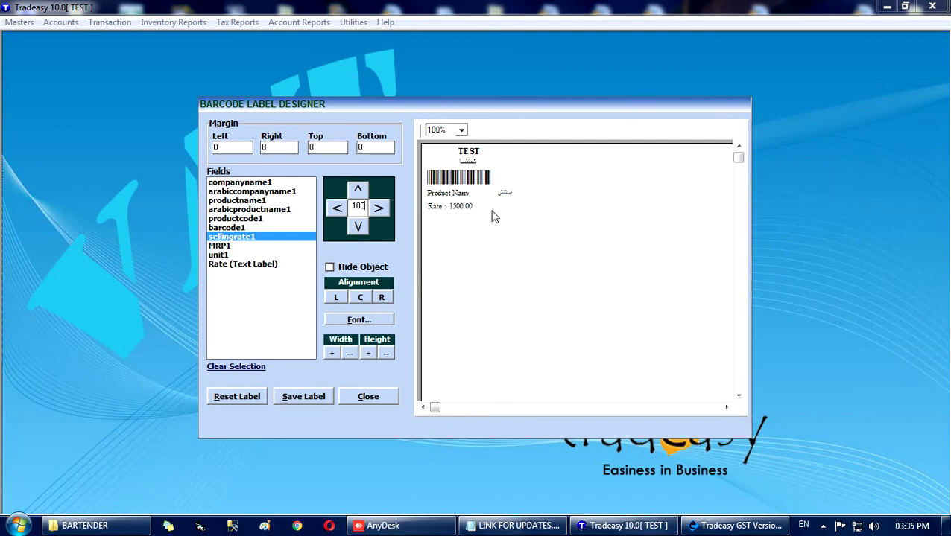
- Save the single label design and confirm the save
left_click(313, 397)
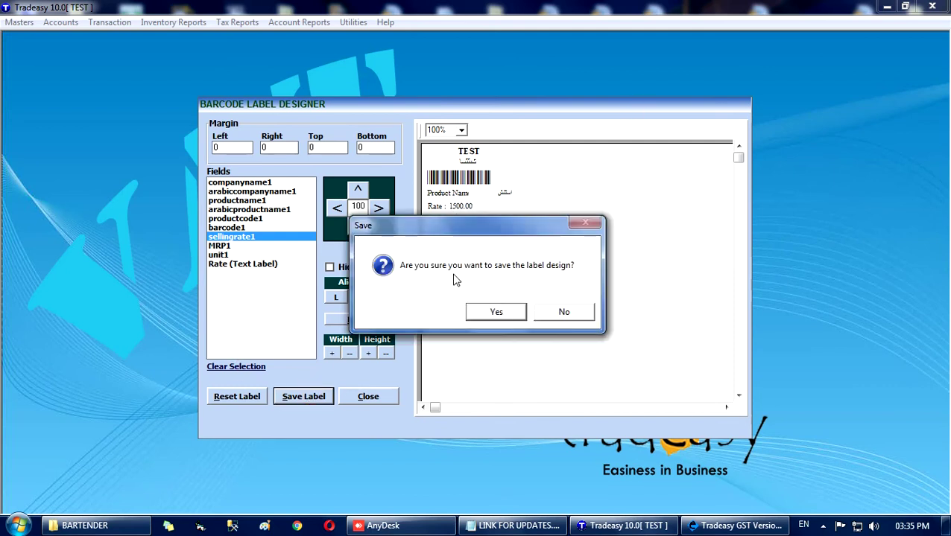
left_click(506, 313)
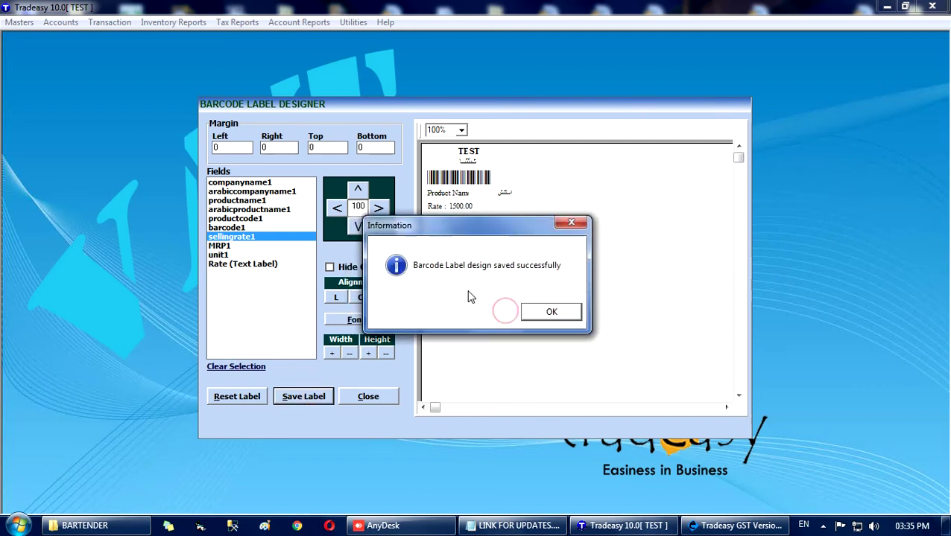
left_click(559, 314)
- Set the number of labels to Double Label in the barcode settings, and open its label designer
left_click(590, 273)
left_click(555, 284)
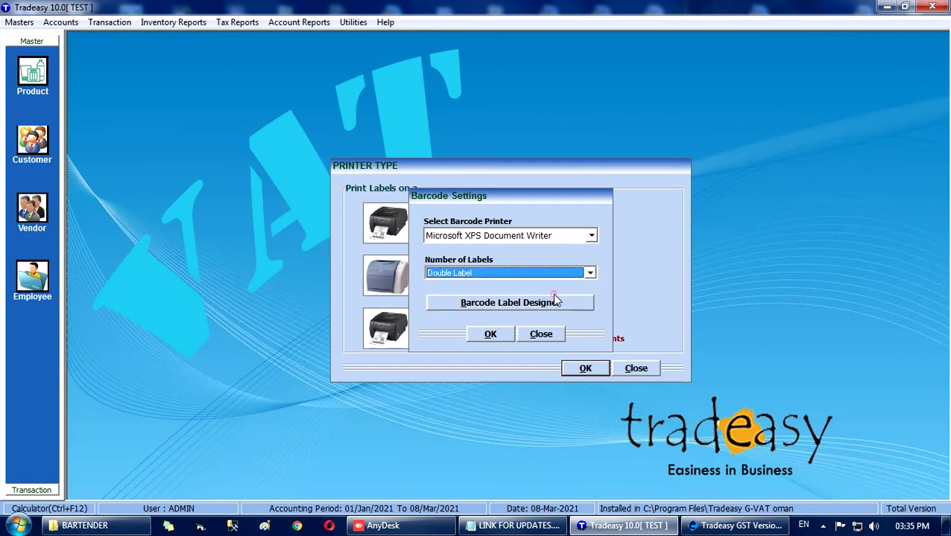
left_click(485, 302)
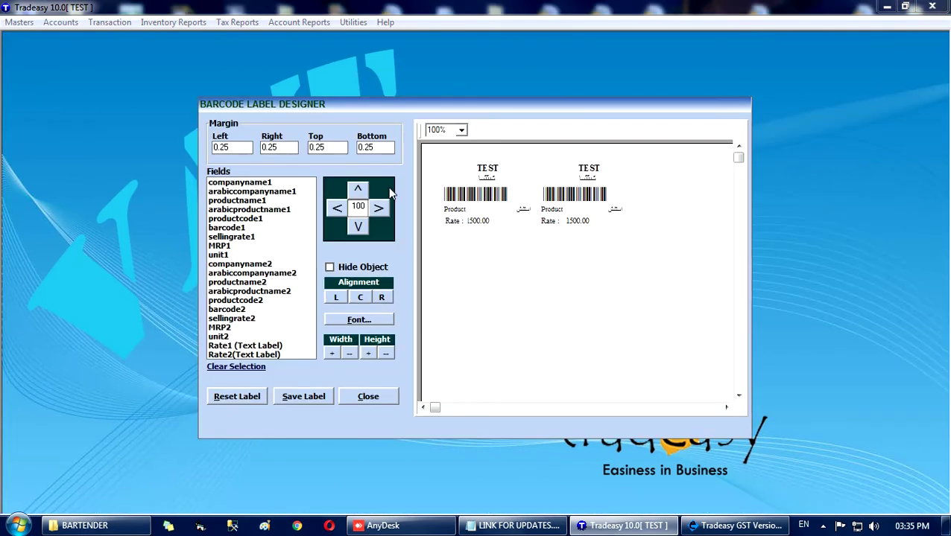
- Select companyname1 in the double label, try centre and right alignment, and leave it left-aligned
left_click(227, 182)
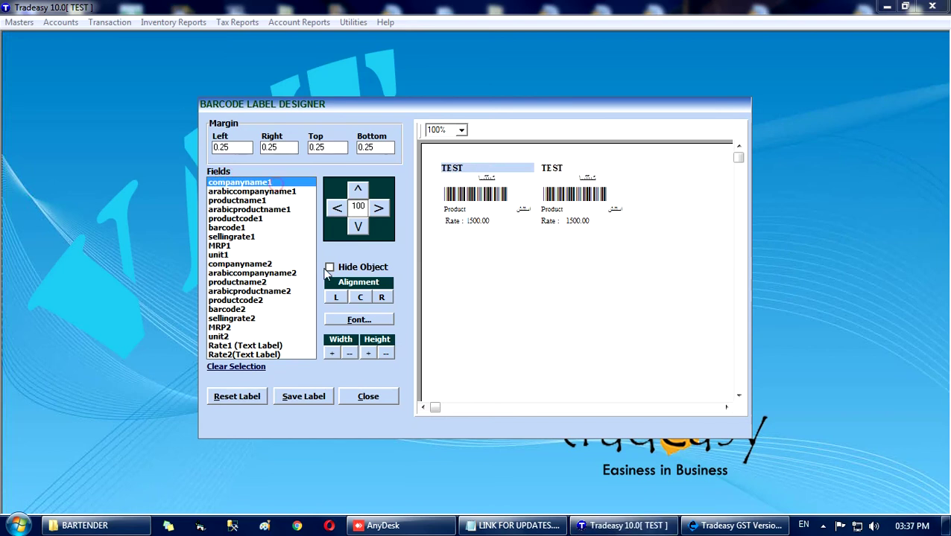
left_click(360, 298)
left_click(384, 298)
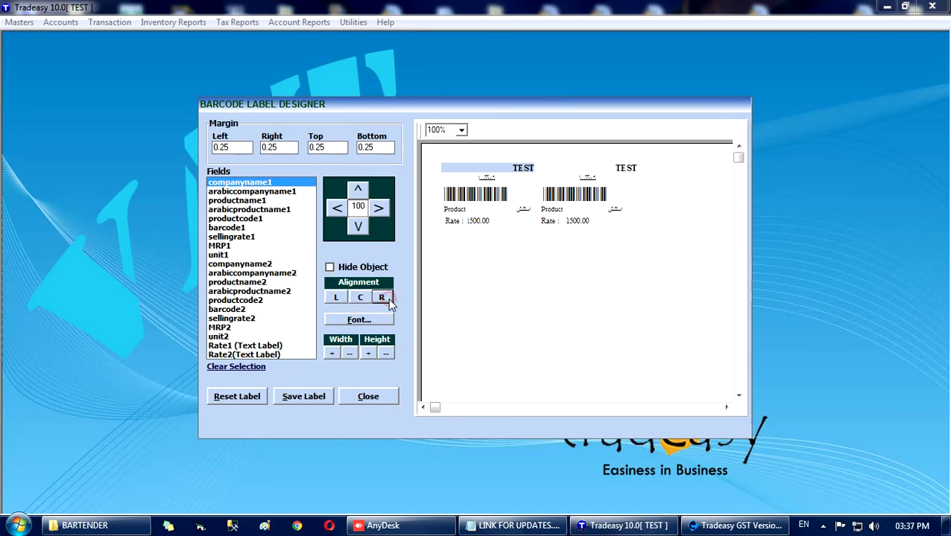
left_click(336, 299)
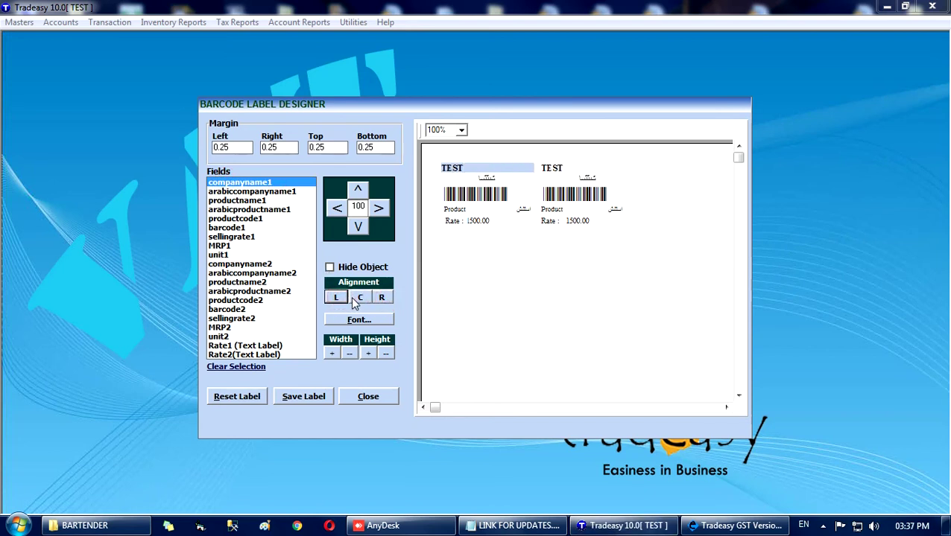
left_click(360, 298)
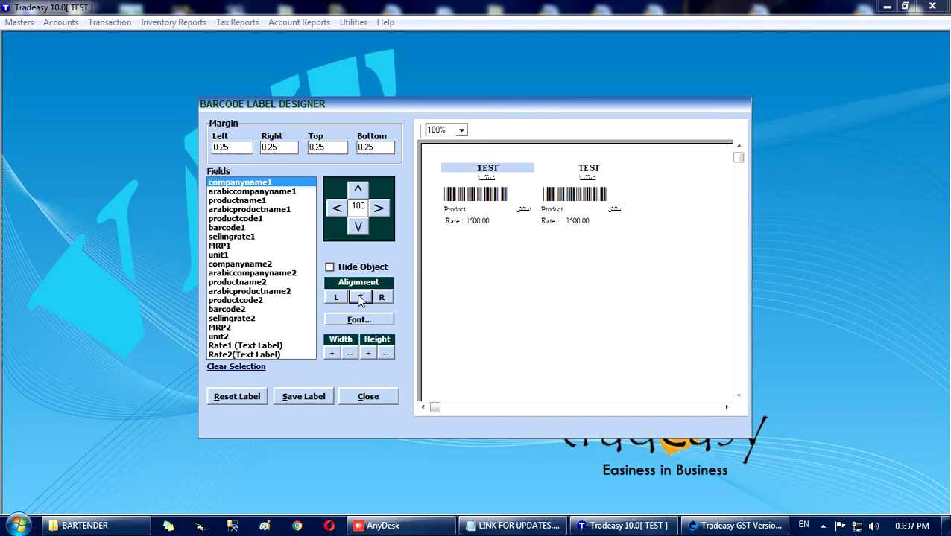
left_click(337, 298)
- Save the double label design and accept the barcode settings
left_click(303, 396)
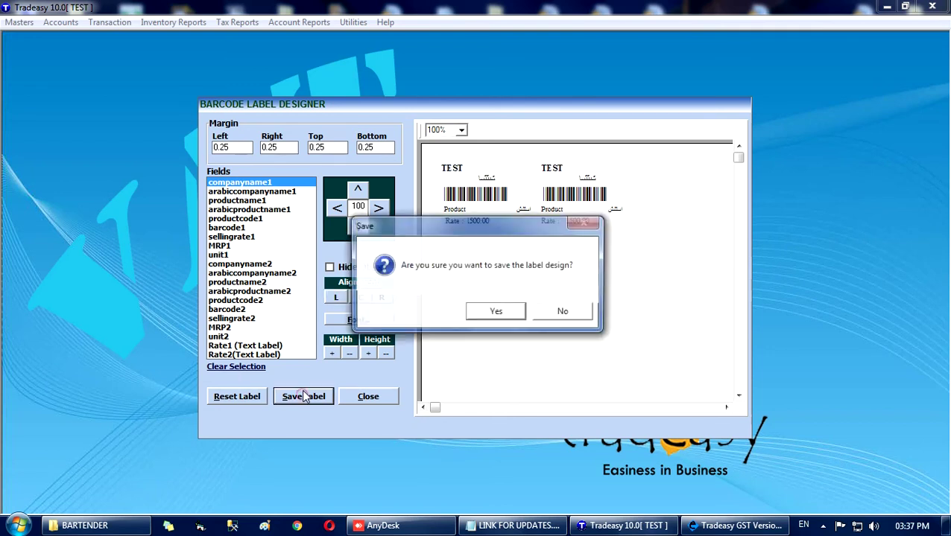
left_click(498, 313)
left_click(547, 312)
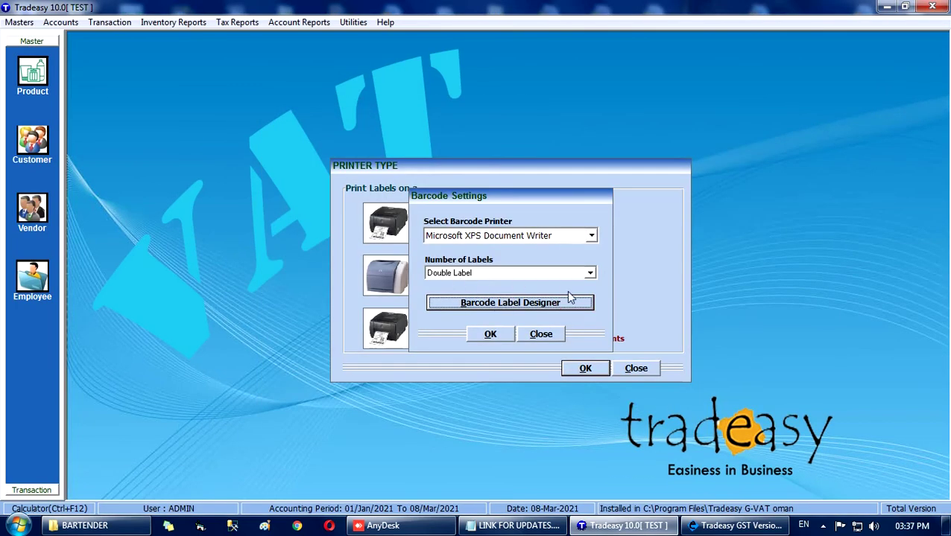
left_click(495, 335)
- Make sure Enable Barcode Label Printing (Purchase, Product, Quick stock) is on in page 4 of the program options, and save the options
left_click(354, 22)
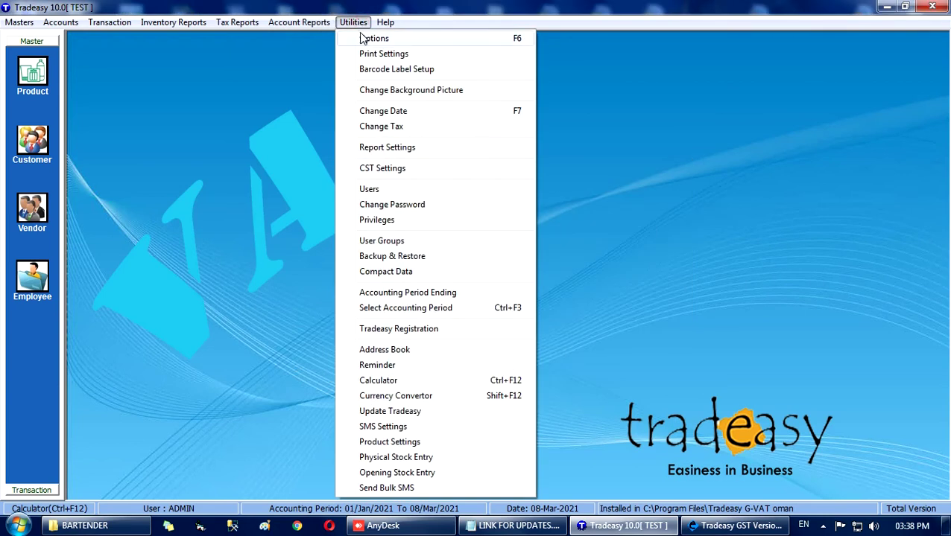
left_click(410, 42)
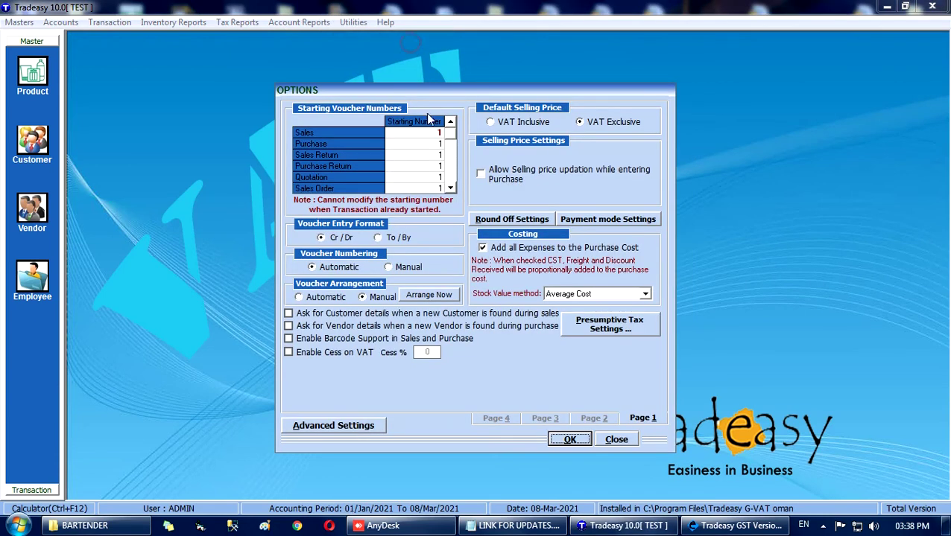
left_click(496, 419)
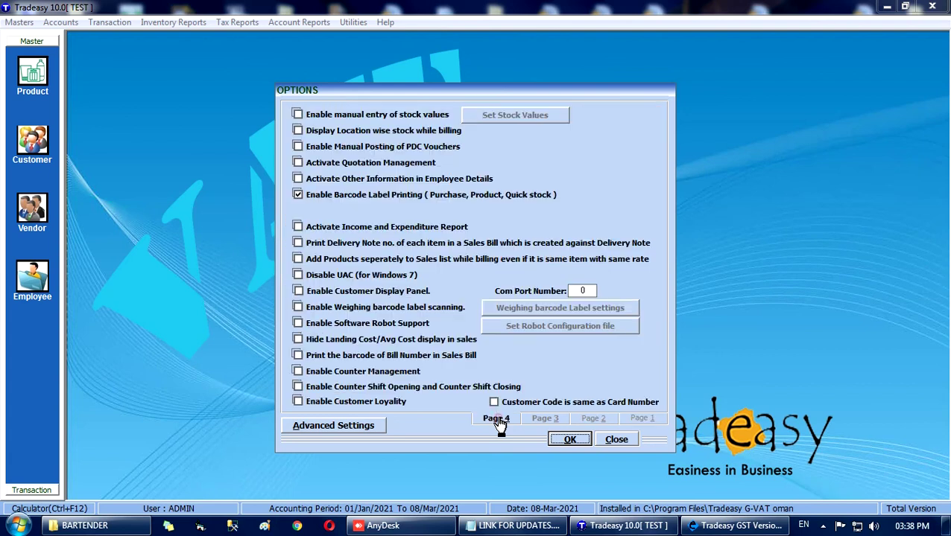
left_click(299, 197)
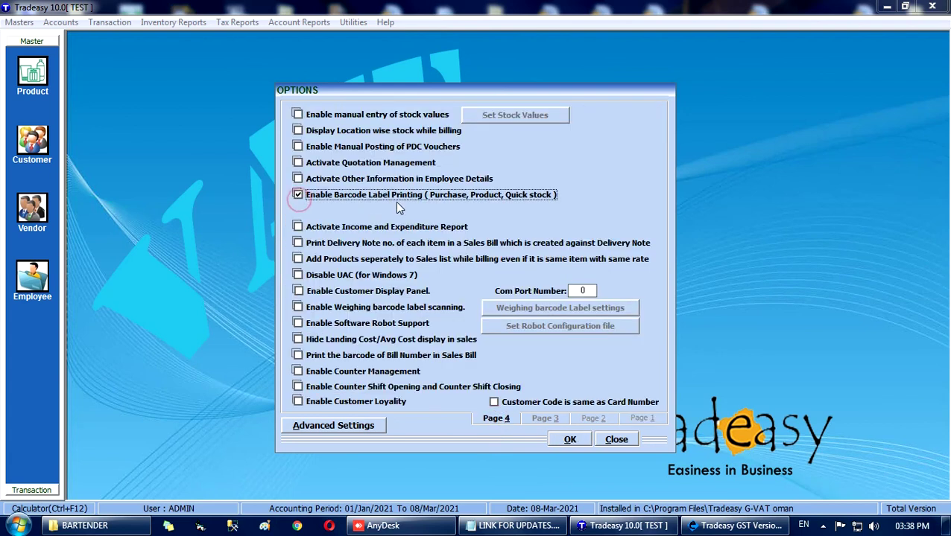
left_click(570, 439)
left_click(521, 312)
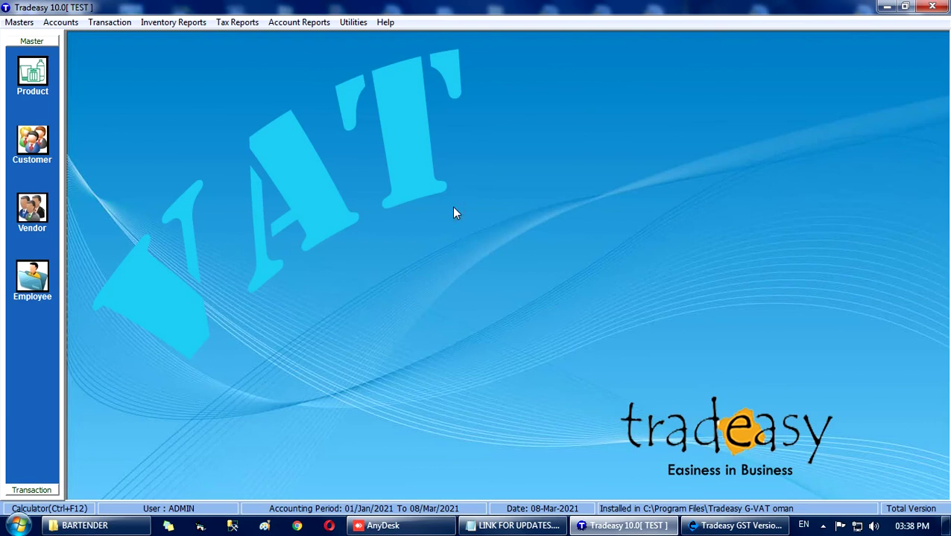
- Open the stock quick view and look up the product TEST
key("F5")
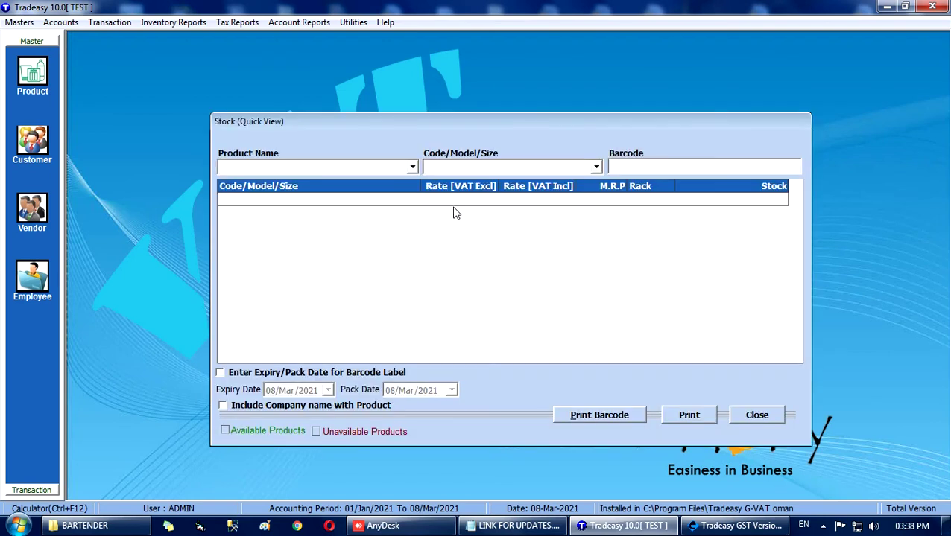
type("TEST")
key("Return")
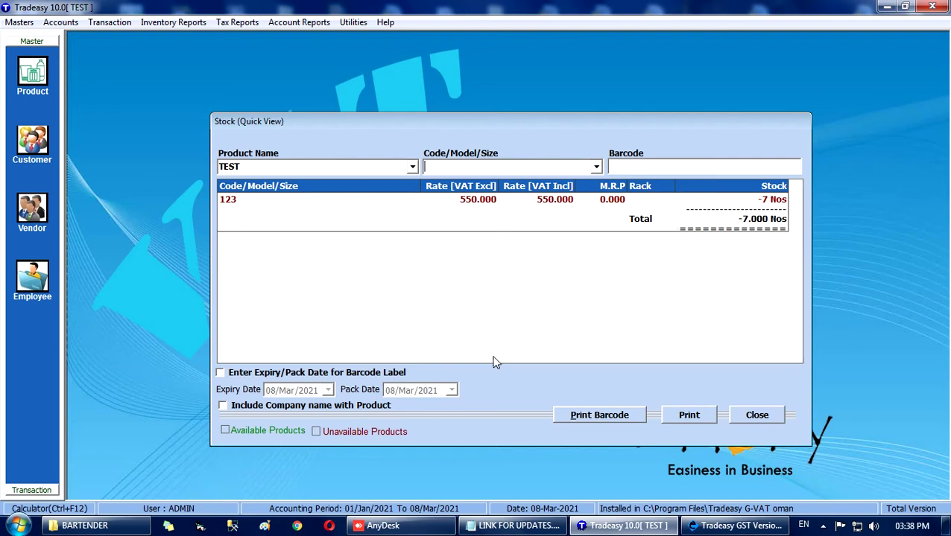
- Generate the barcode labels for the product TEST with Print Preview enabled
left_click(585, 420)
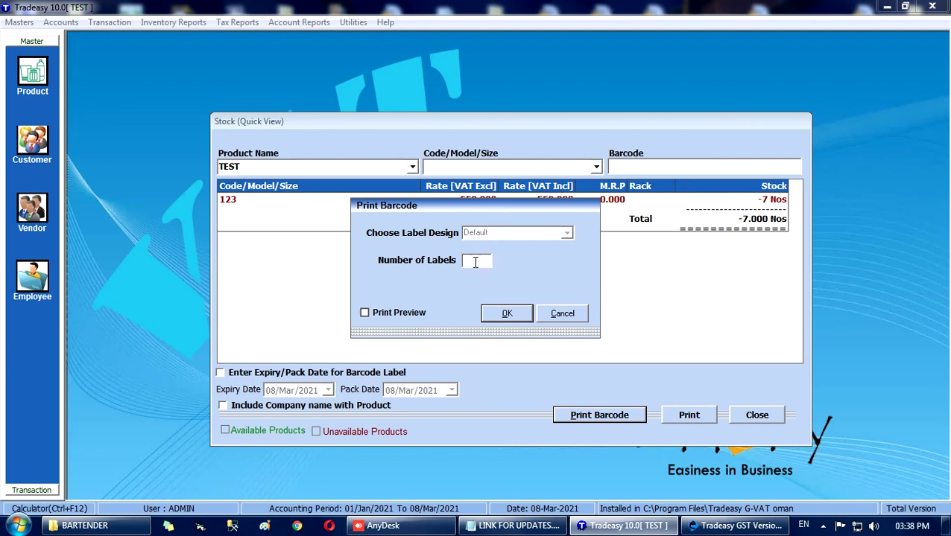
left_click(377, 313)
left_click(507, 314)
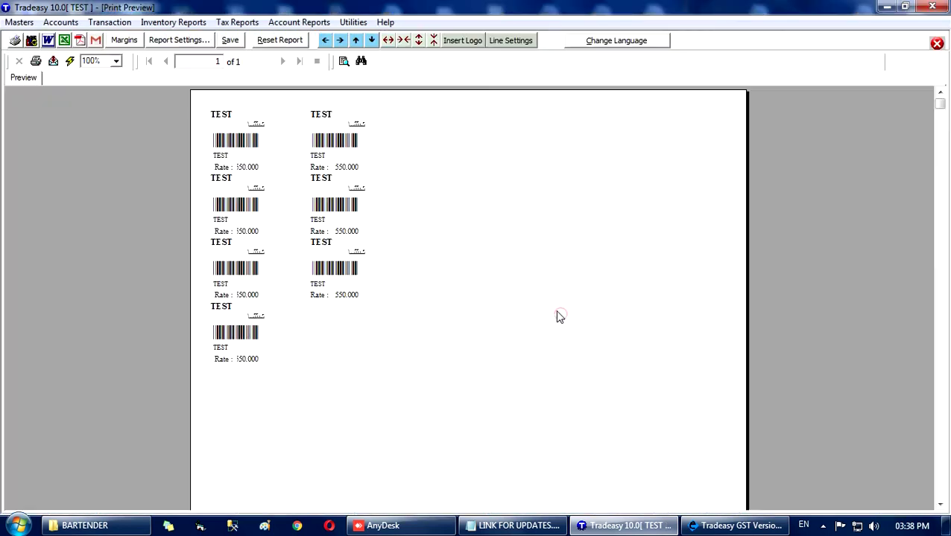
left_click(558, 315)
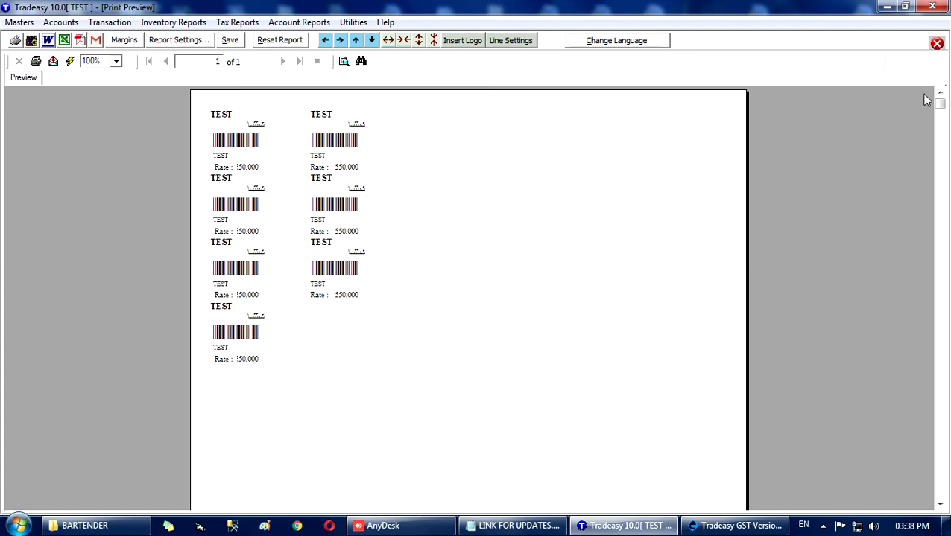
left_click(940, 110)
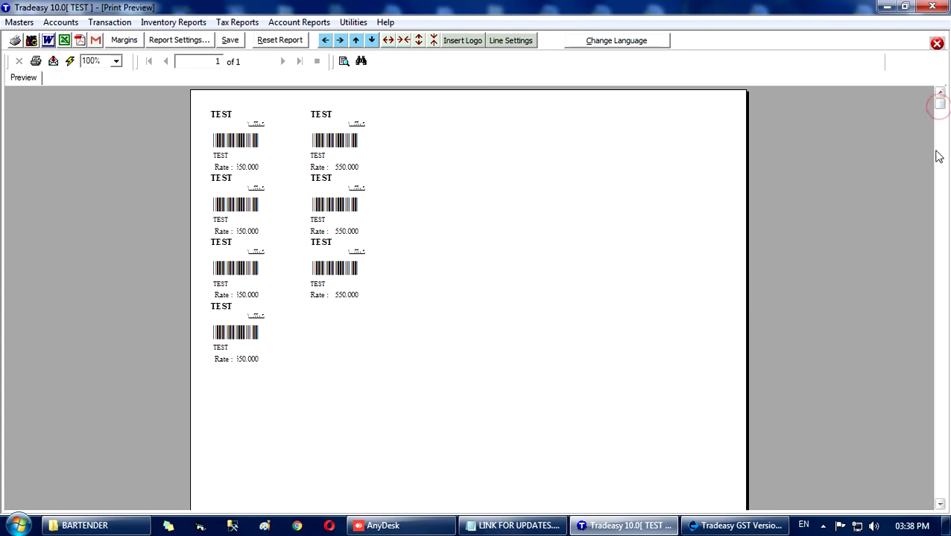
mouse_move(943, 117)
left_mouse_down()
mouse_move(937, 160)
mouse_move(949, 112)
left_mouse_up()
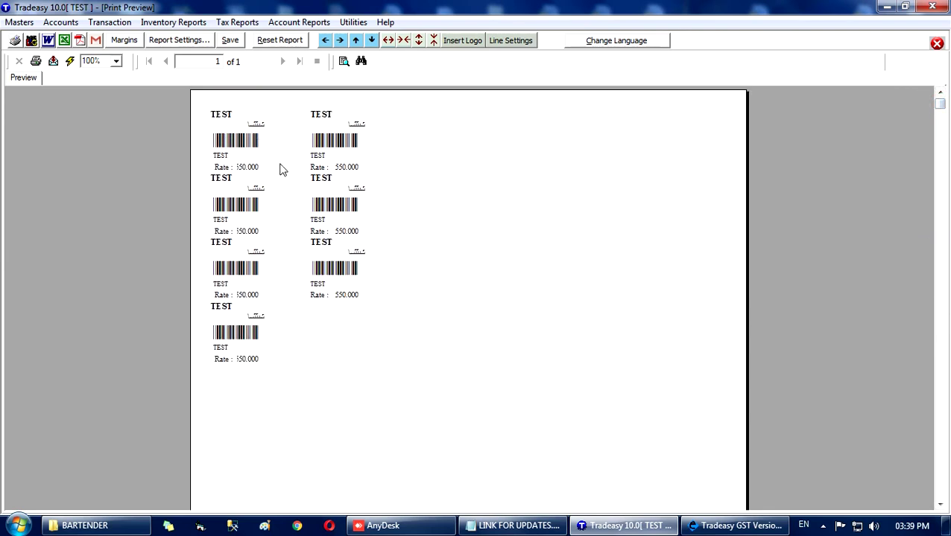